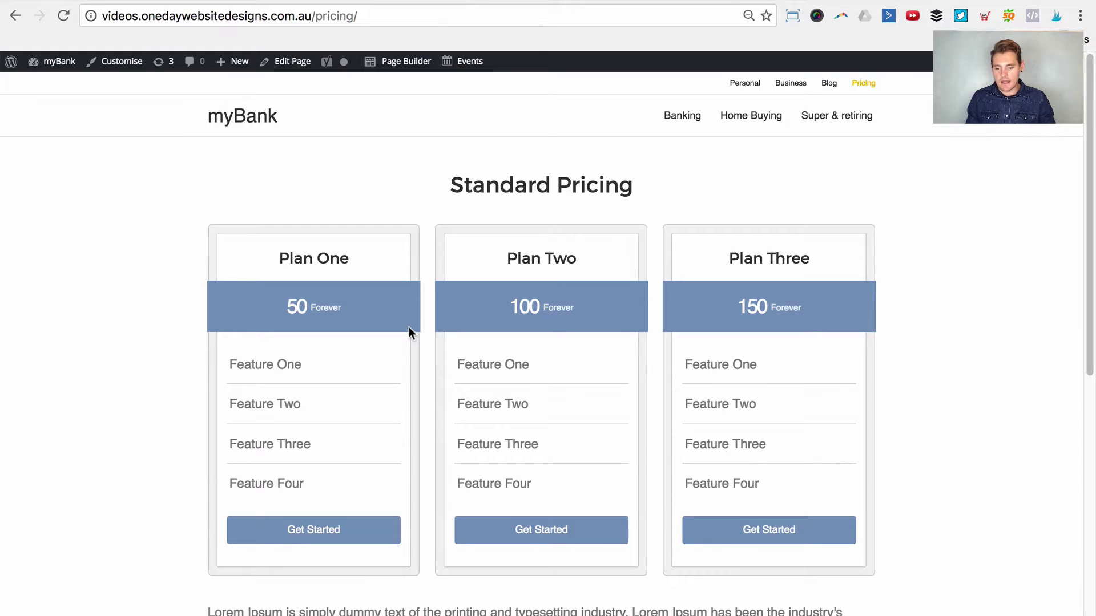
Load the pricing page with the ?plan=partner query added to the address.
drag(450, 193, 648, 183)
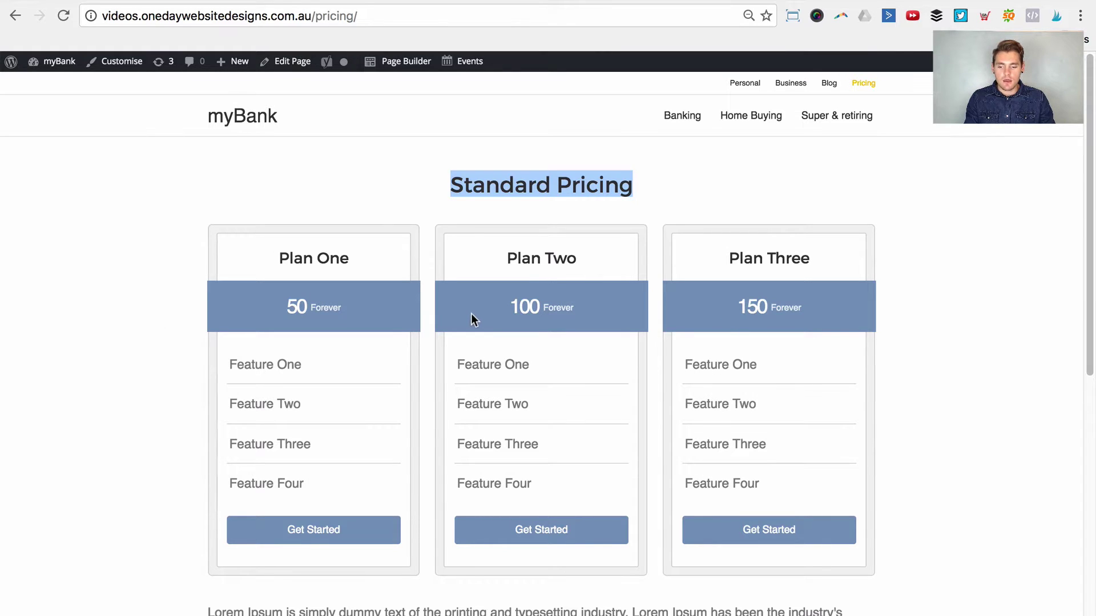
click(408, 16)
click(401, 15)
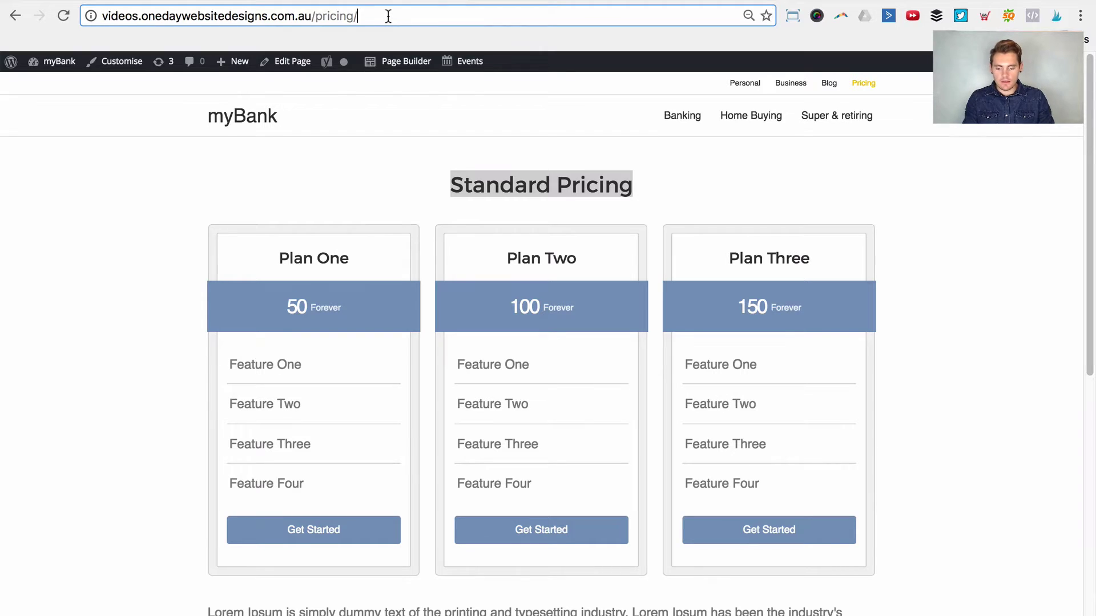
text(?)
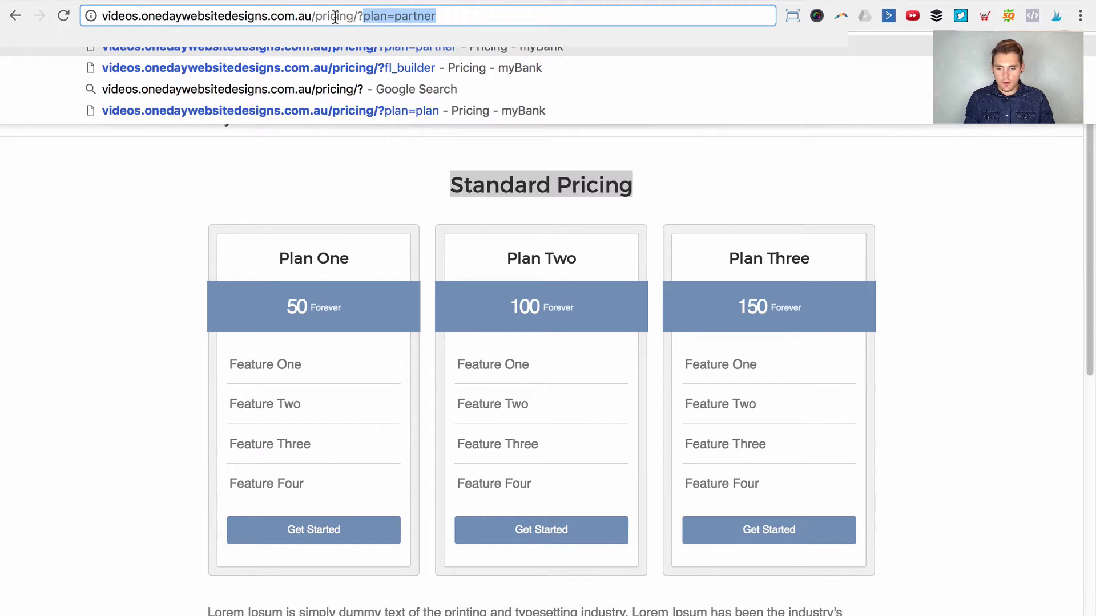
click(357, 16)
click(450, 18)
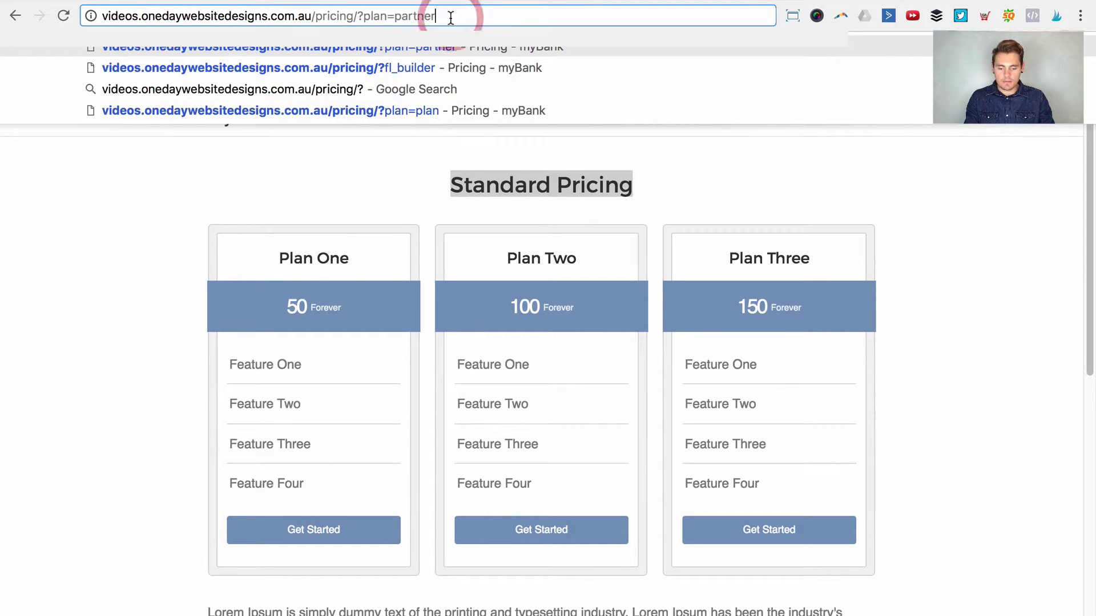
drag(450, 18, 354, 16)
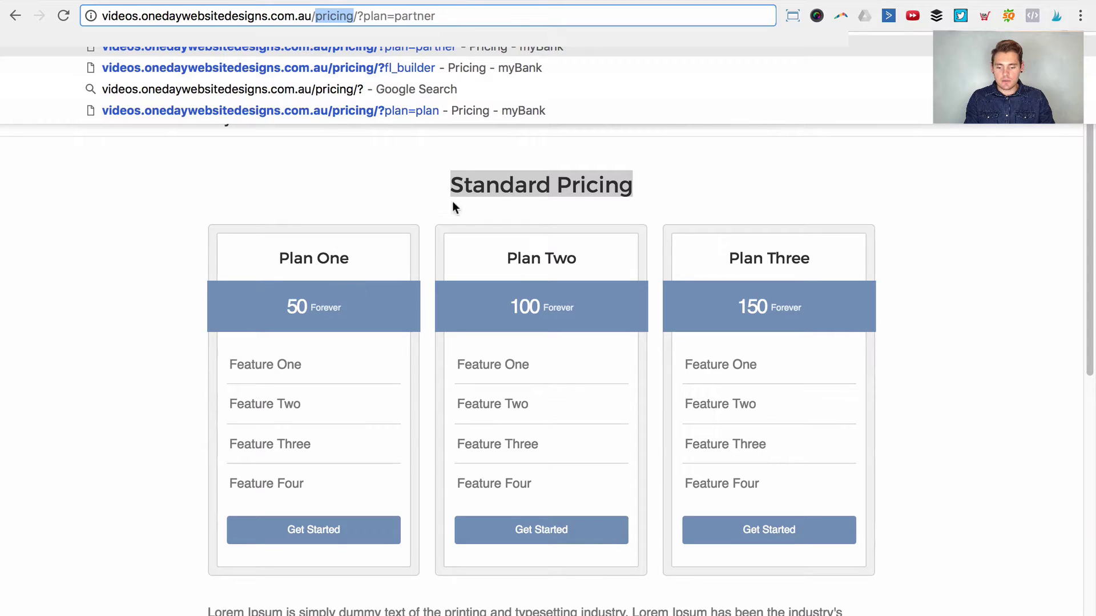
click(374, 15)
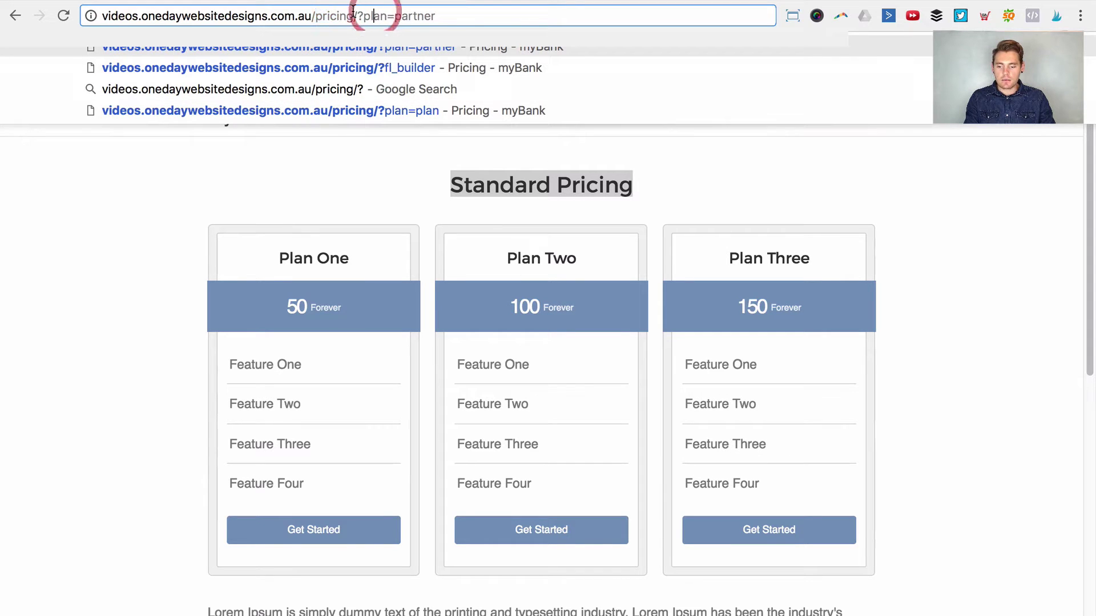
drag(357, 15, 481, 18)
click(481, 18)
drag(358, 15, 435, 15)
click(448, 16)
key(Return)
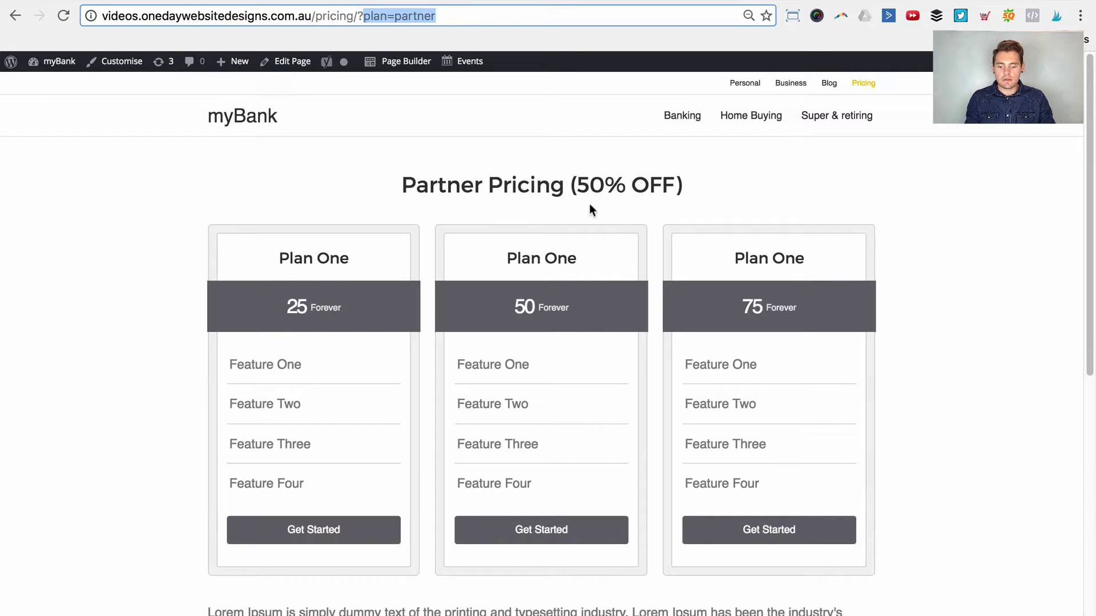
Note the discounted 25 price, then reload the plain pricing page without the partner query.
double_click(292, 306)
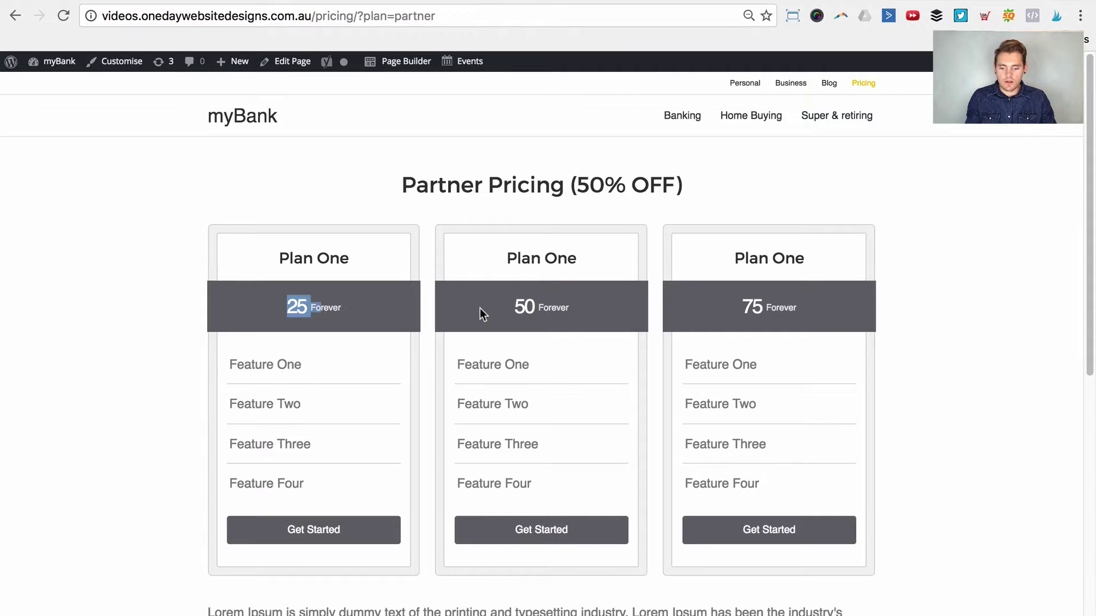
click(504, 307)
drag(436, 15, 361, 16)
key(BackSpace)
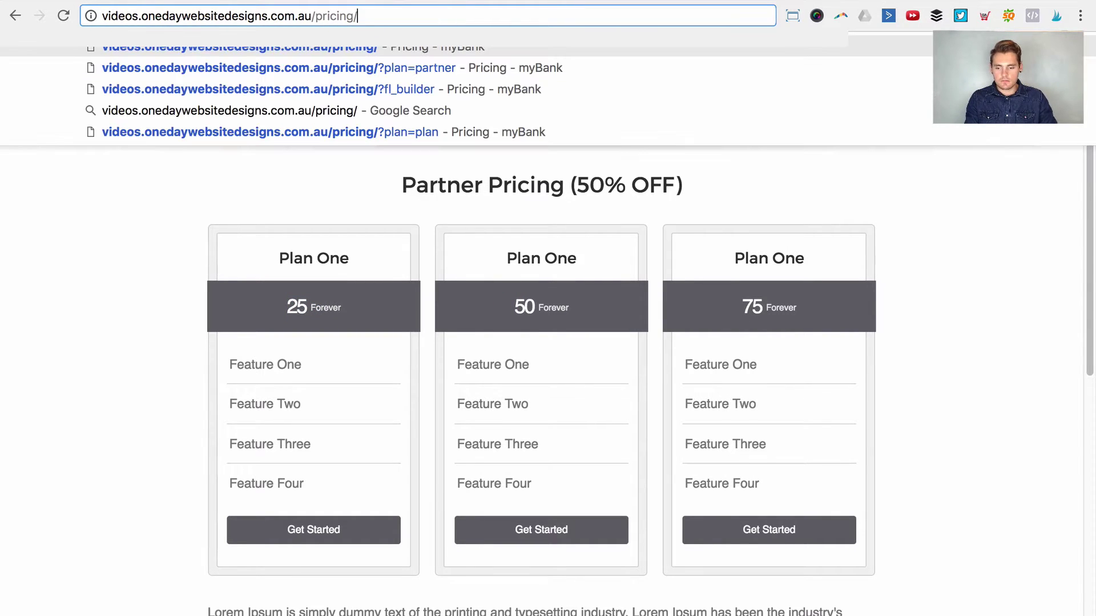
key(Return)
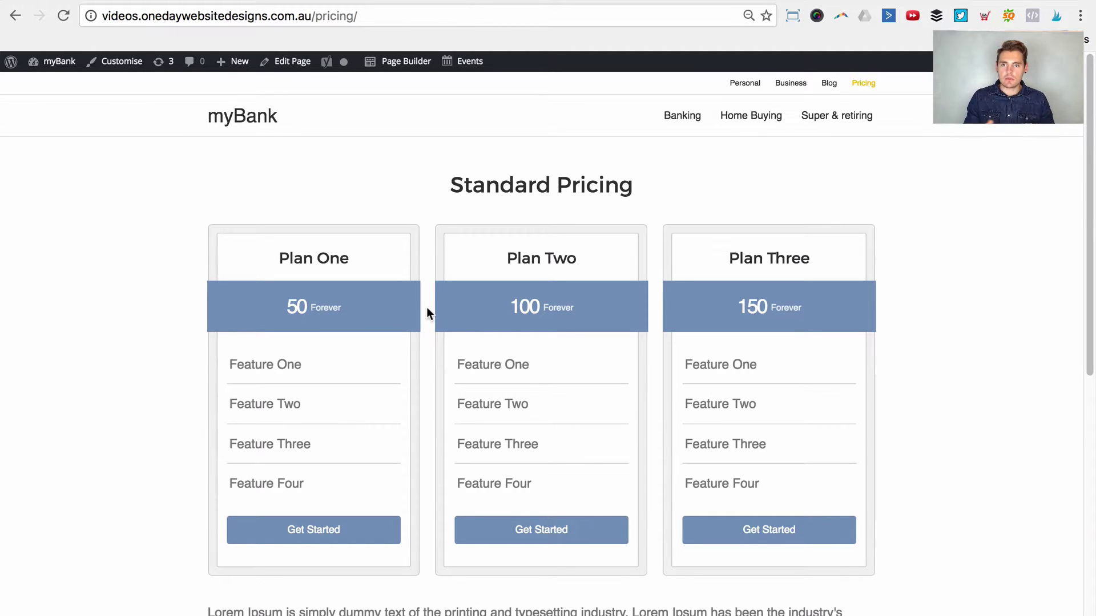
click(421, 17)
click(421, 16)
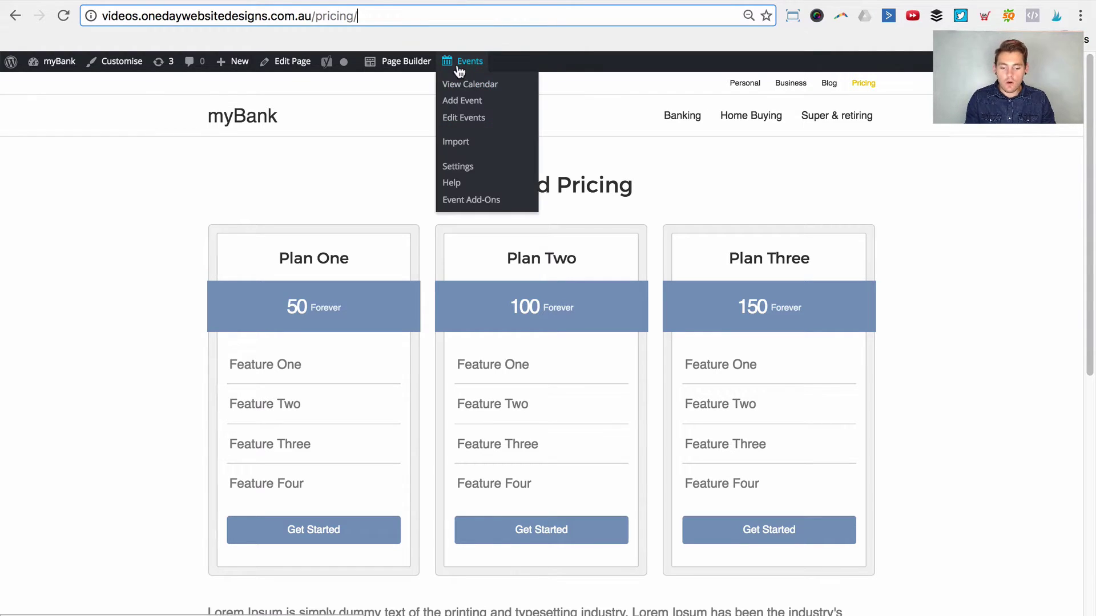
click(325, 274)
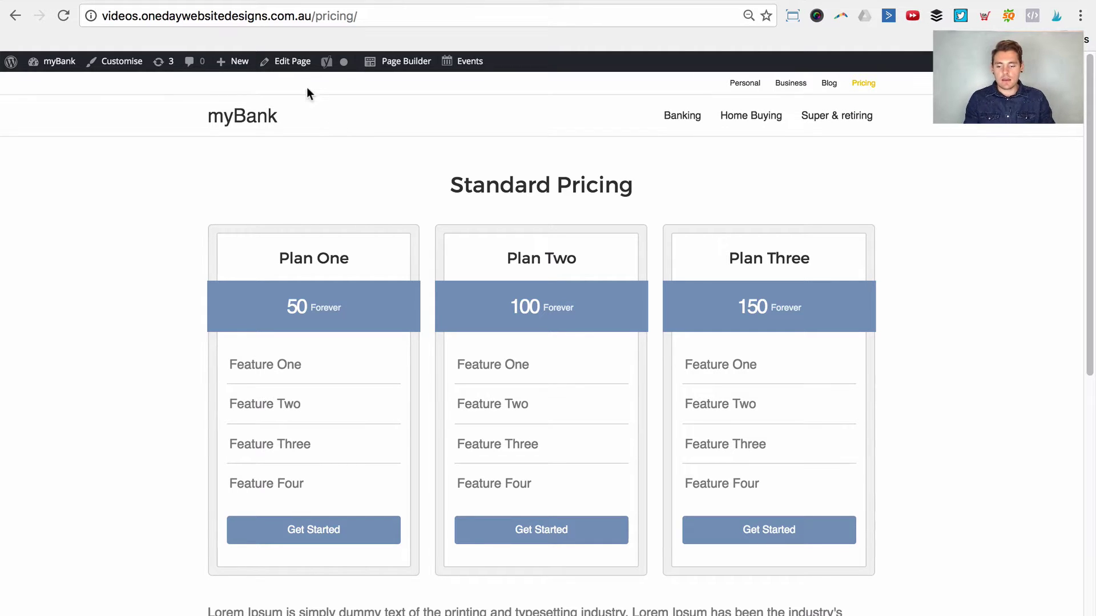
In the page builder, add a 1 Column row with a heading reading 'Standard Pricing'.
click(401, 69)
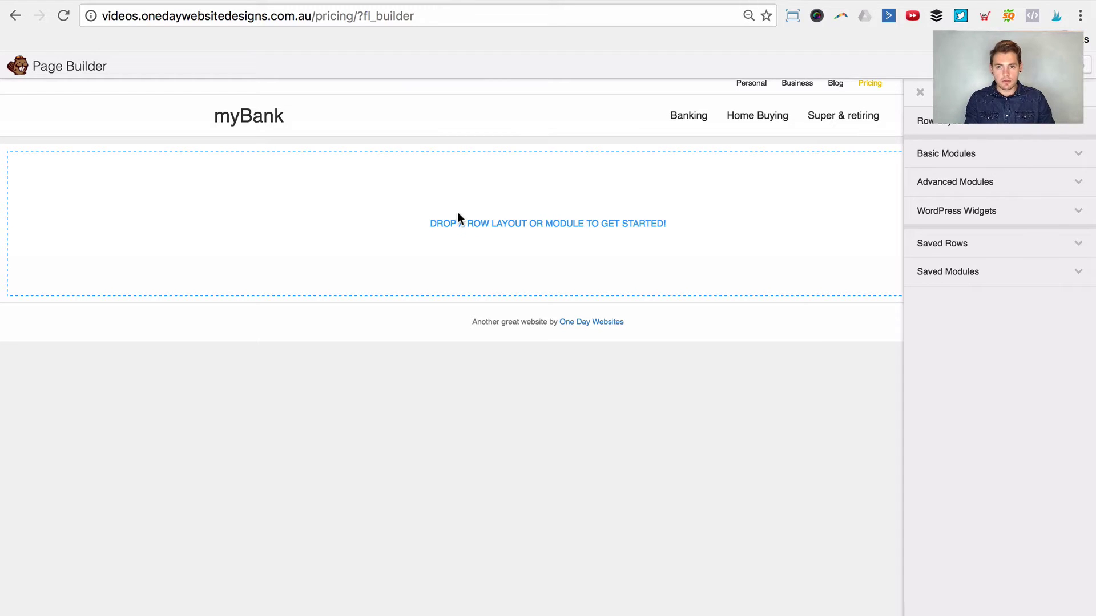
click(969, 128)
drag(971, 144, 542, 194)
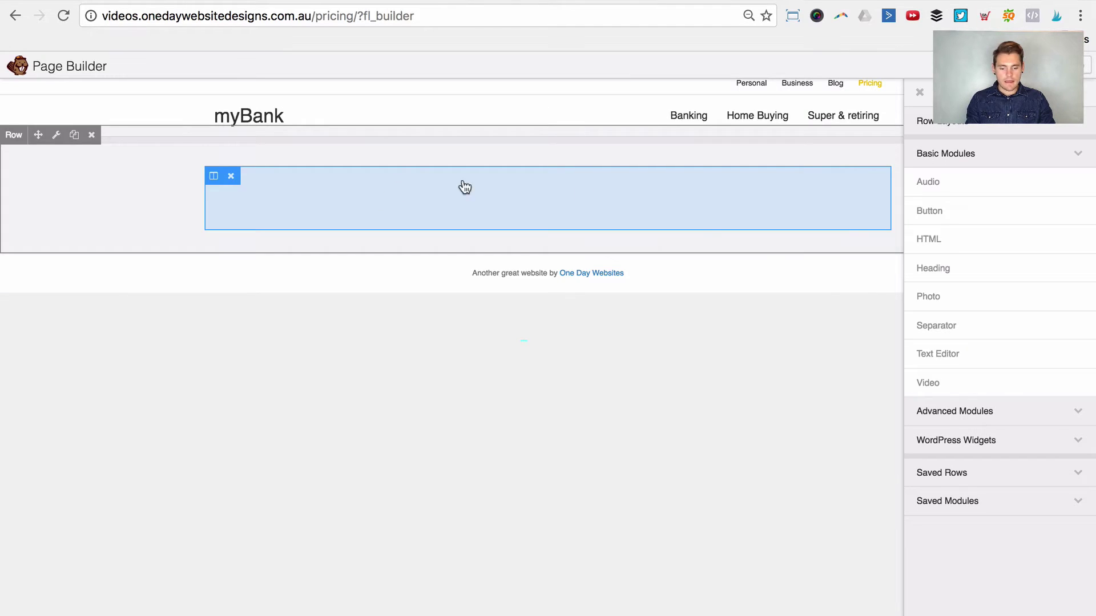
drag(964, 270, 613, 210)
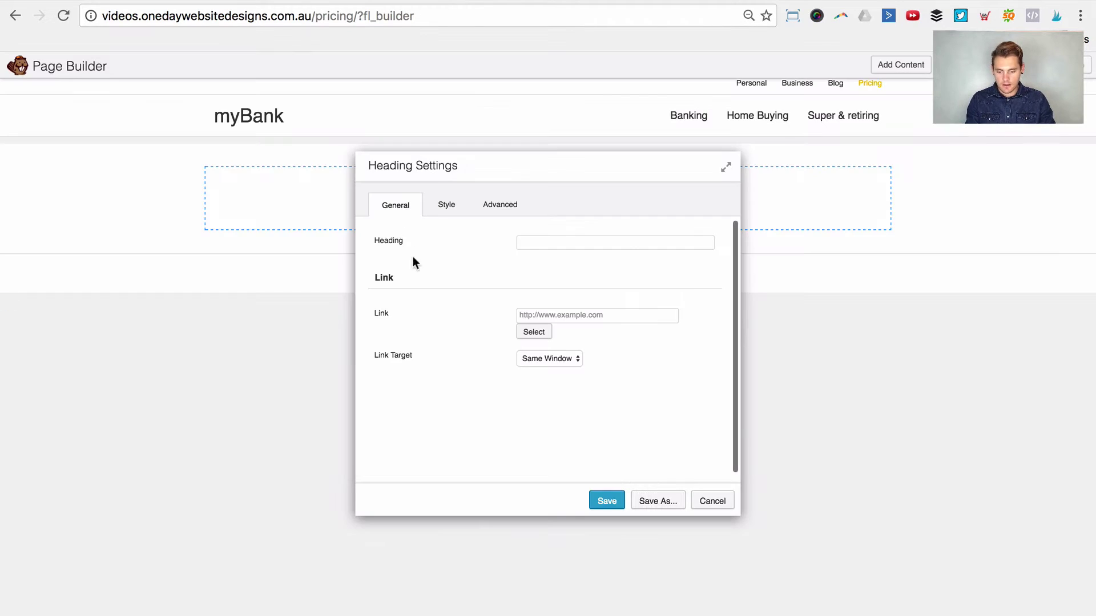
click(597, 243)
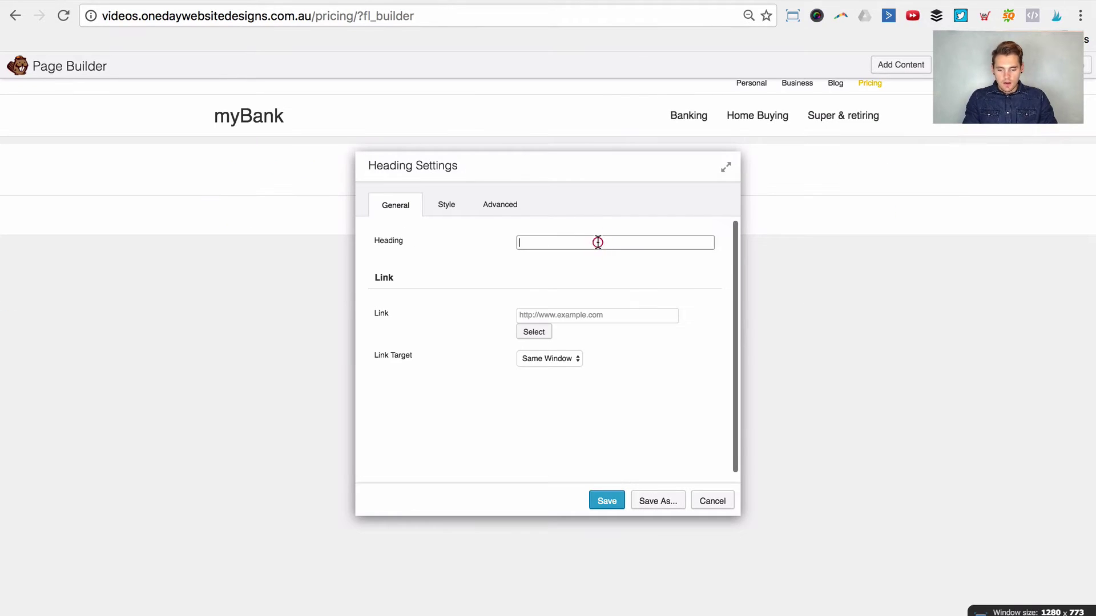
text(Stand)
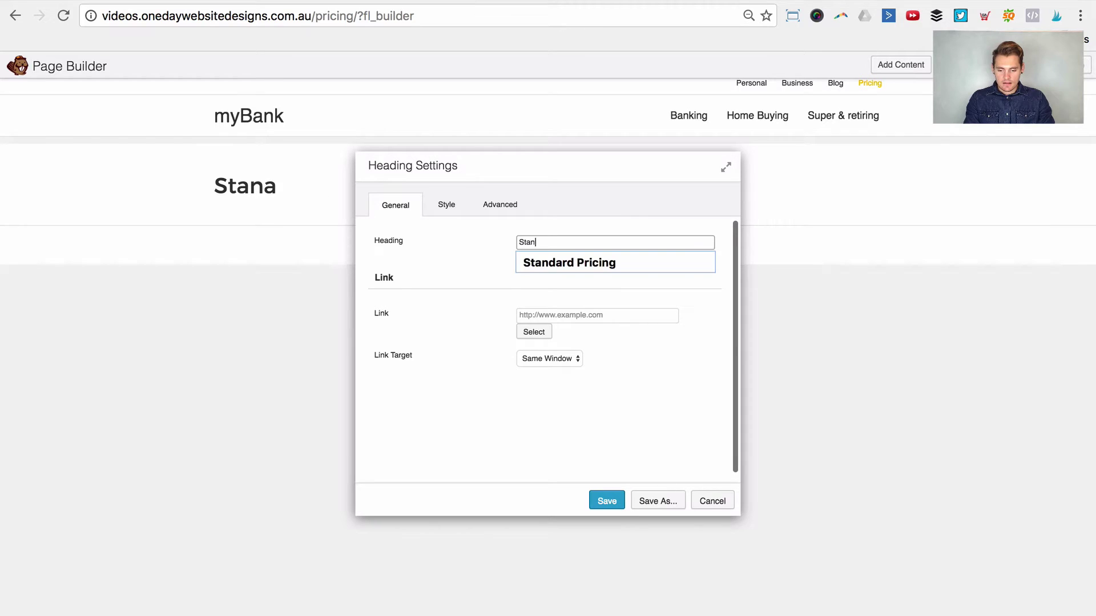
click(624, 262)
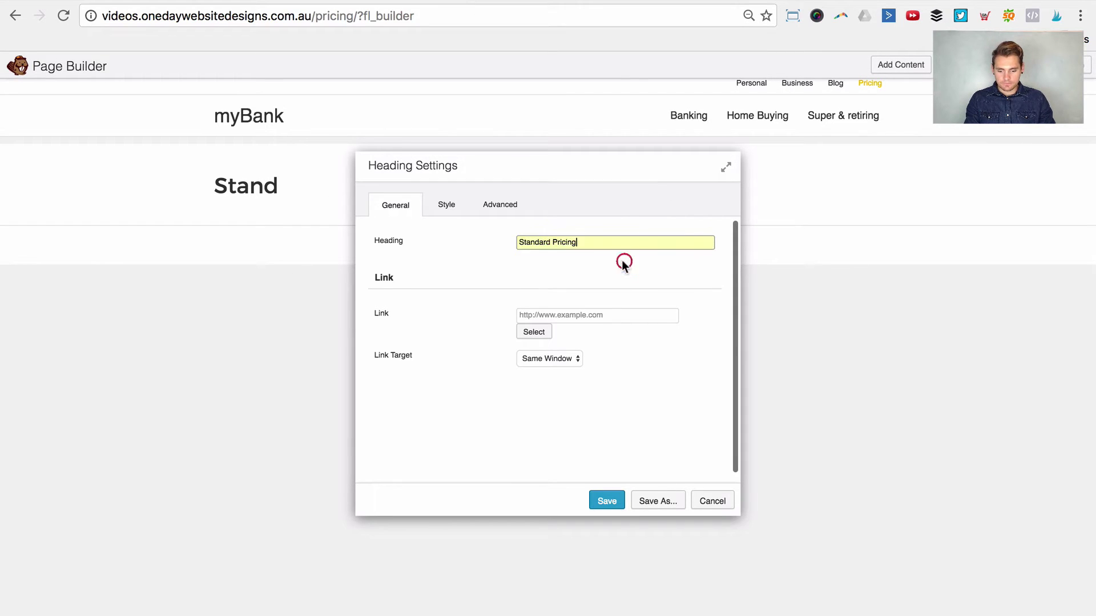
Set the heading's alignment to Center and save it.
click(439, 206)
click(537, 358)
click(533, 368)
mouse_move(529, 167)
mouse_down()
mouse_move(501, 374)
mouse_move(543, 171)
mouse_up()
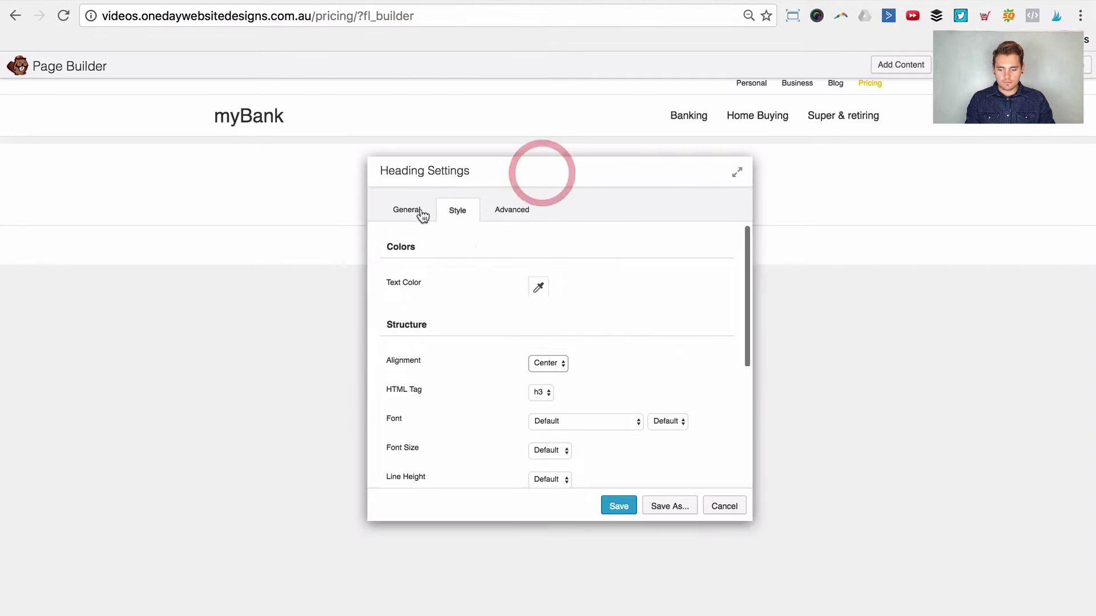
click(419, 209)
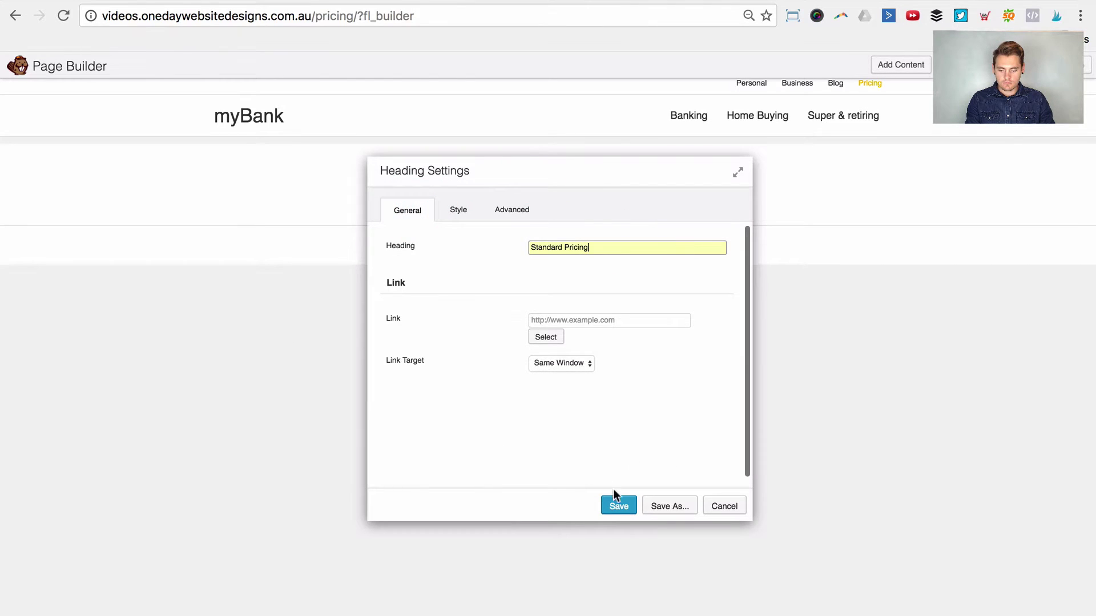
click(616, 504)
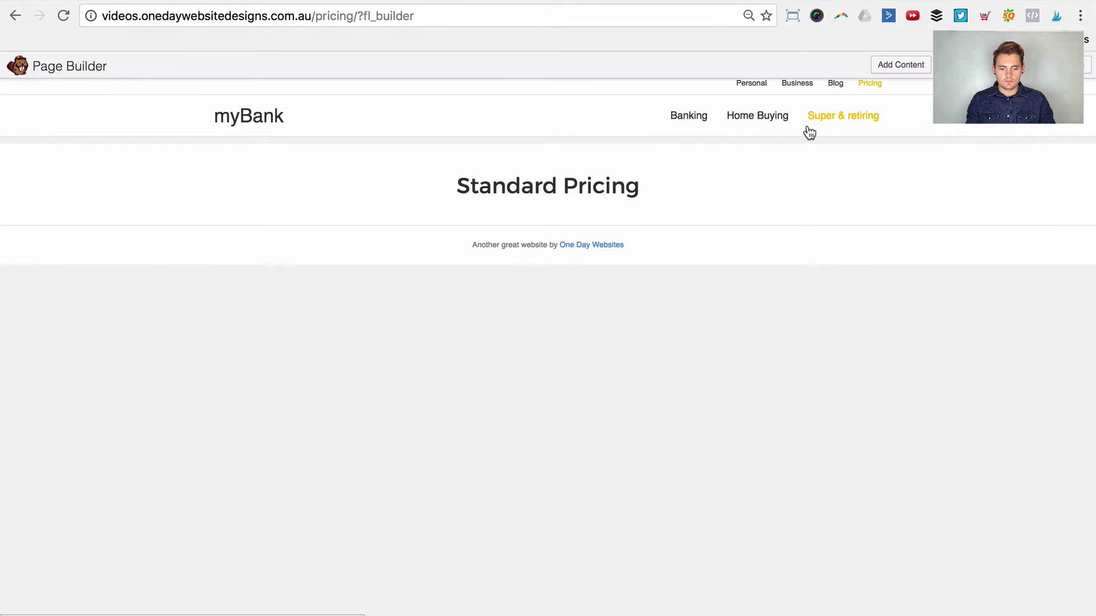
Add a Pricing Table module under the Standard Pricing heading.
click(879, 65)
scroll(1030, 317, up, 10)
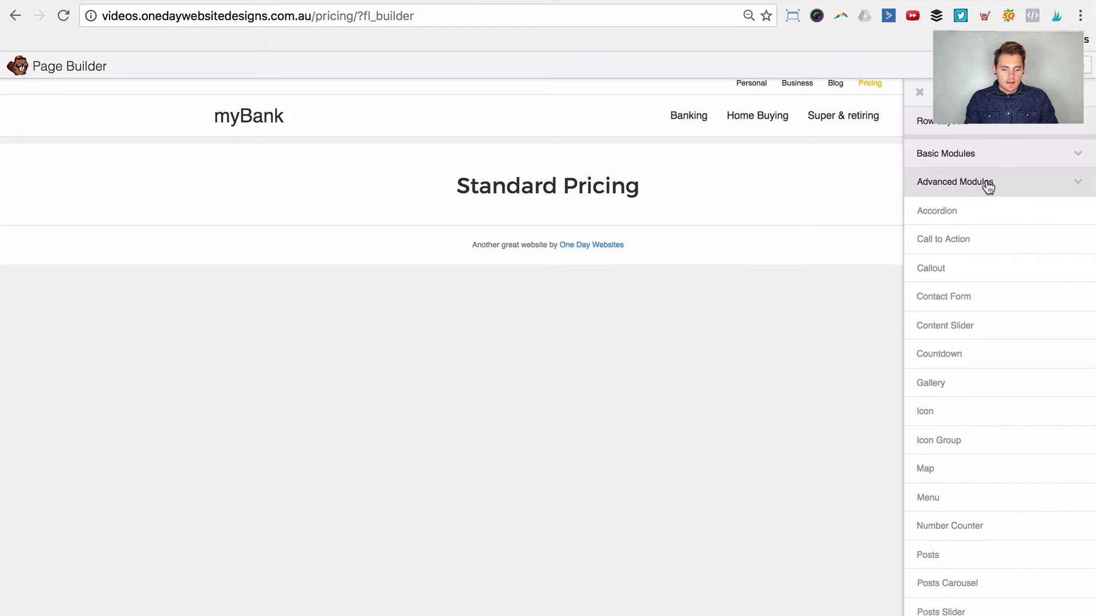
scroll(986, 183, down, 5)
drag(974, 350, 558, 266)
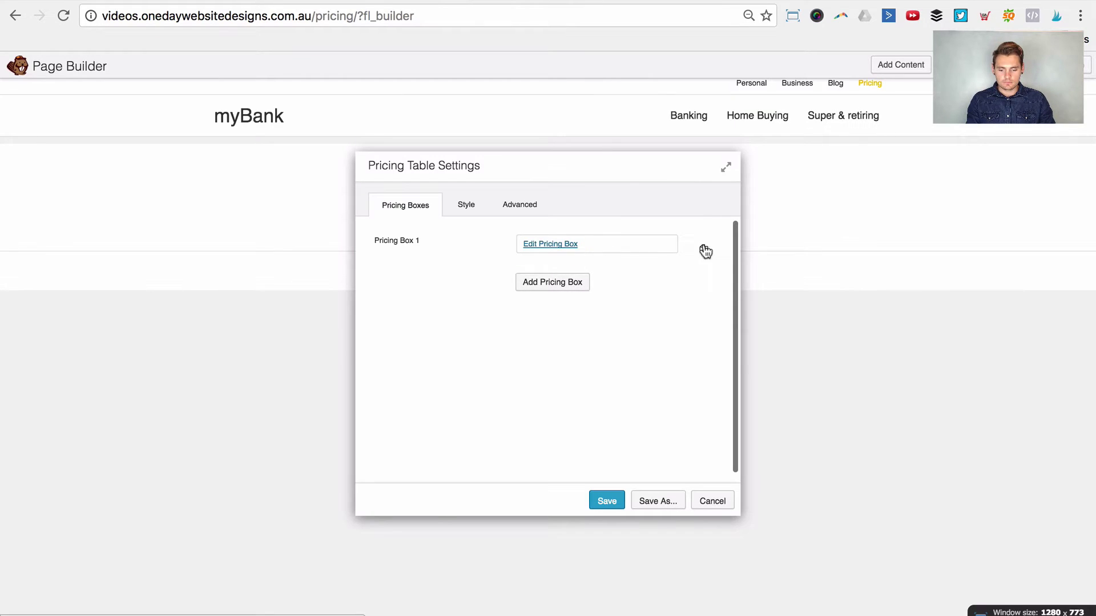
Title the first pricing box 'Plan' with price 19 and duration Forever.
click(551, 245)
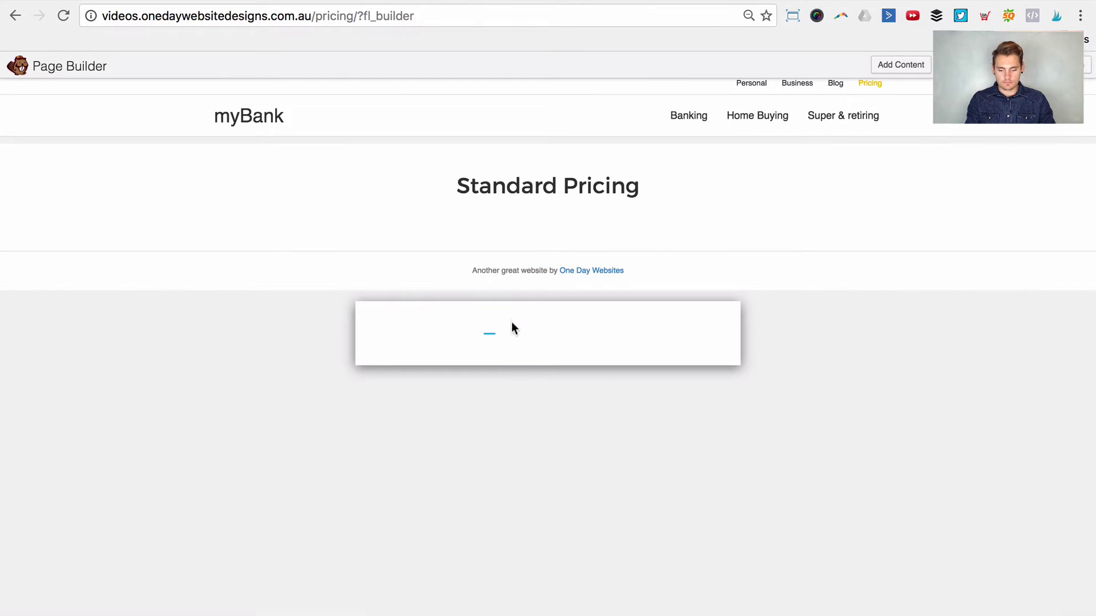
click(539, 278)
text(Plan)
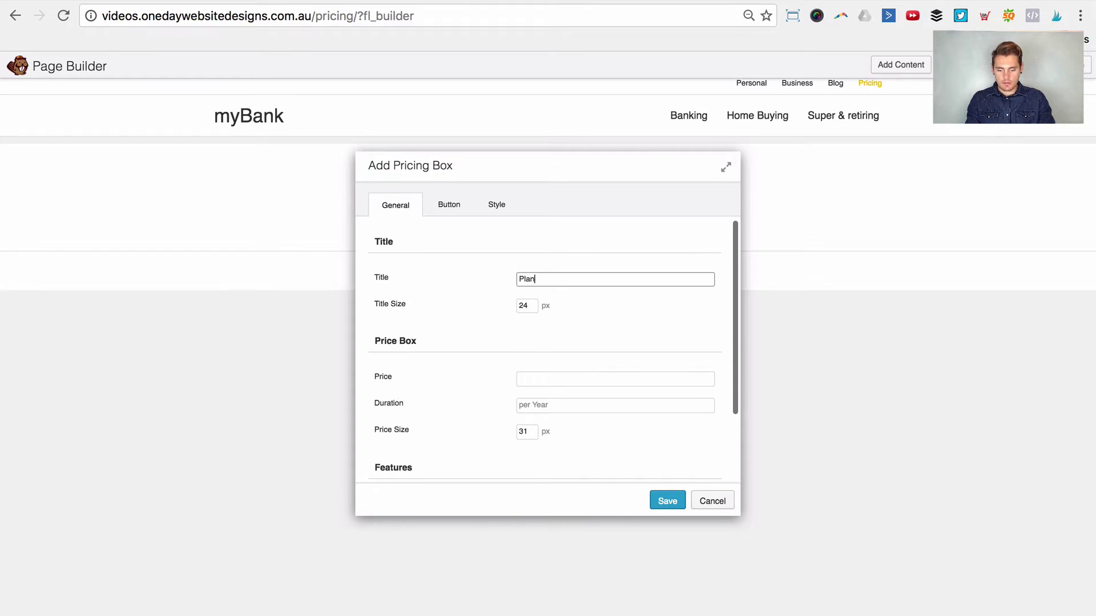
click(529, 379)
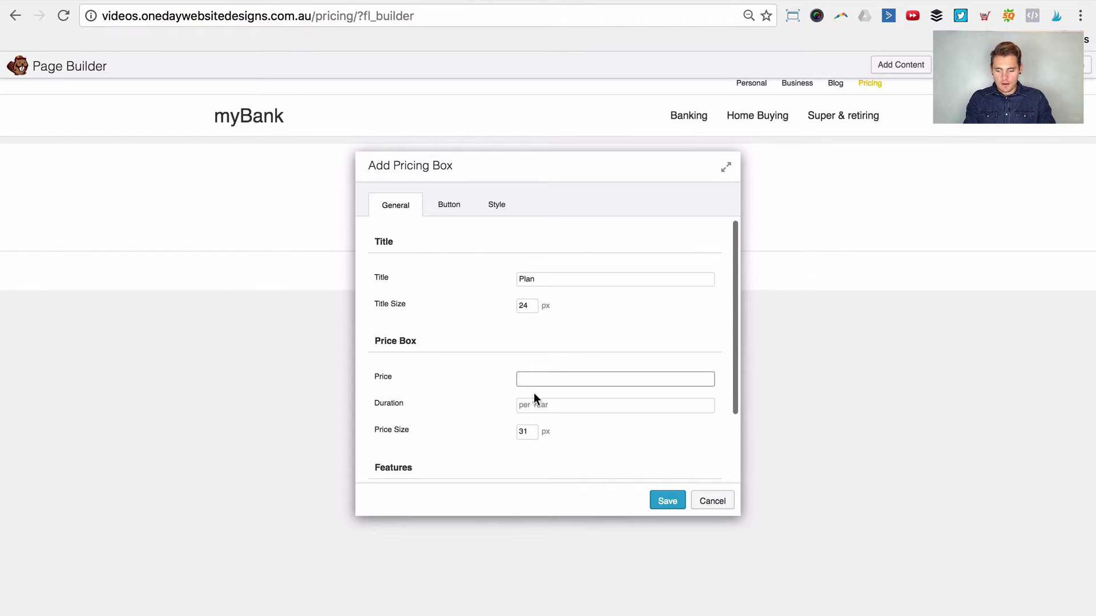
text(19)
key(Tab)
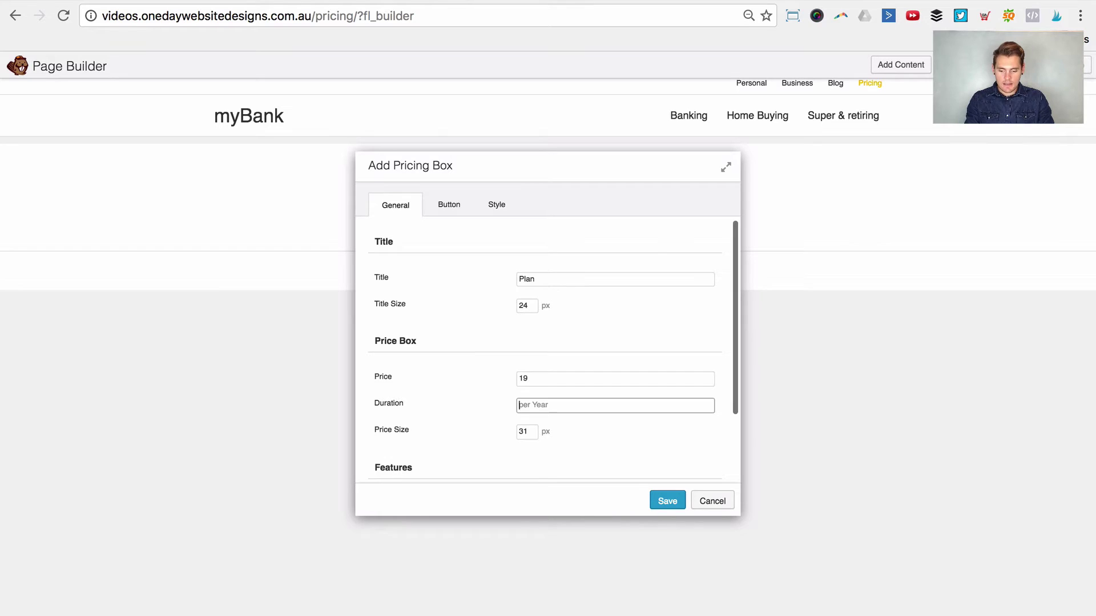
text(Forever)
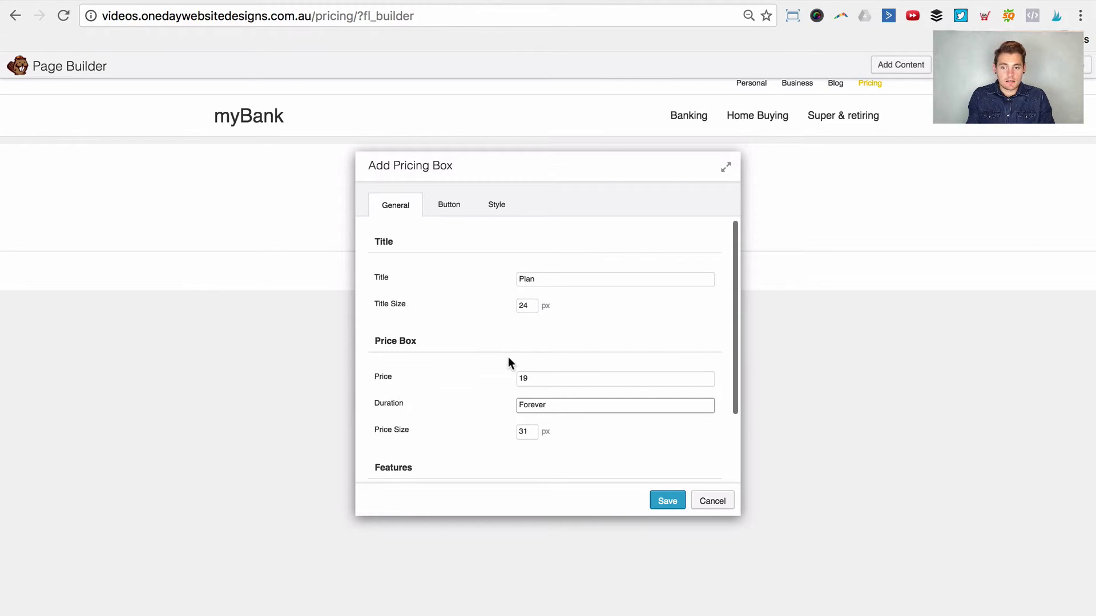
Add feature lines to the first pricing box and save its details.
scroll(508, 363, down, 3)
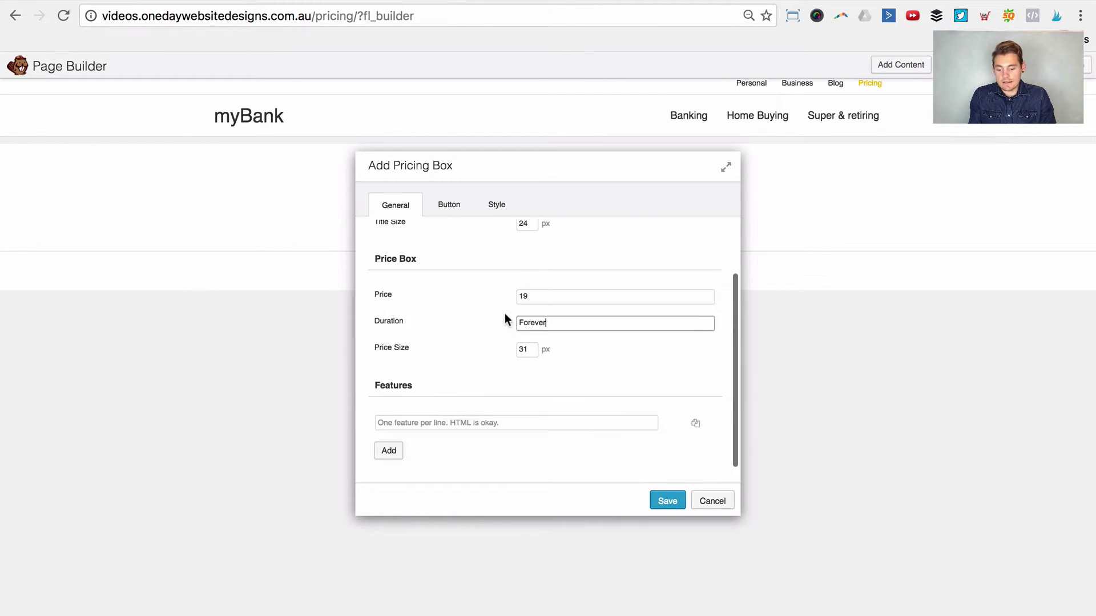
click(486, 423)
text(Feture)
key(ctrl+a)
text(F)
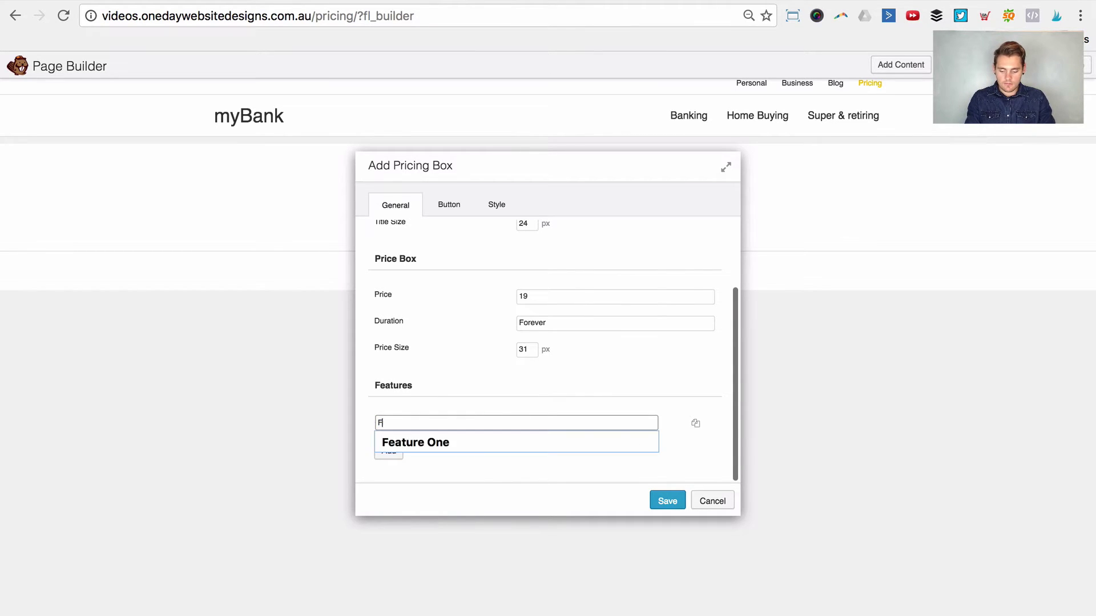
click(692, 425)
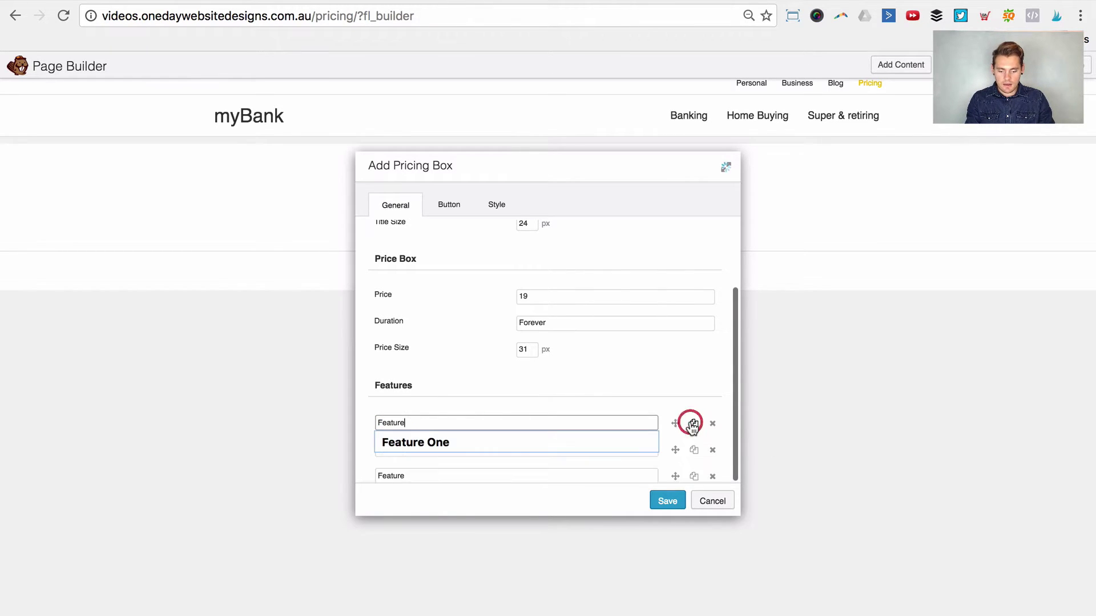
click(668, 501)
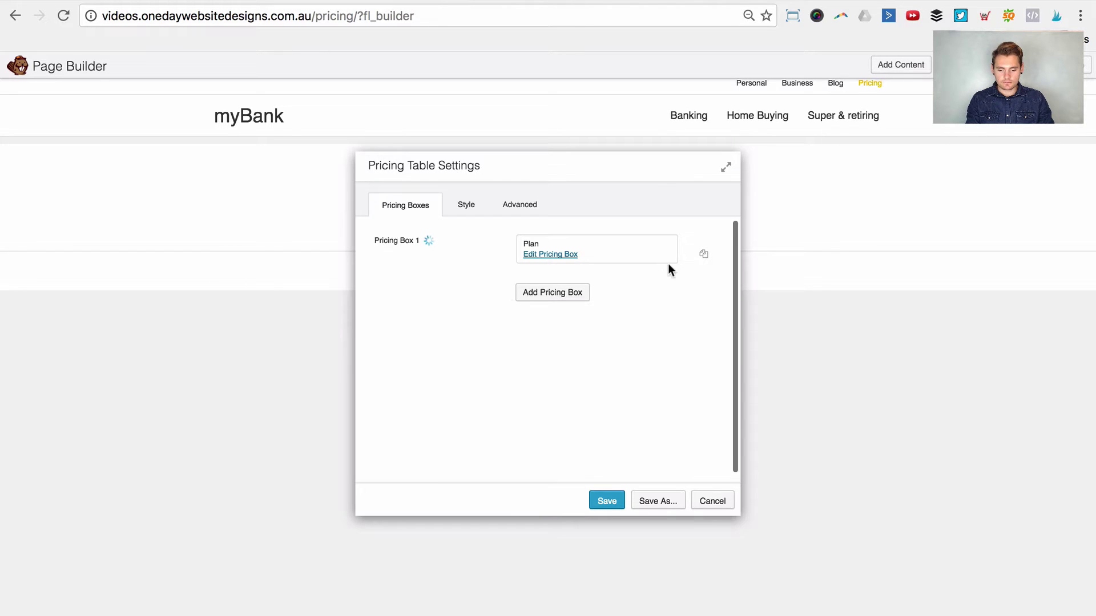
Change the first box's accent colour to dark blue (#033d95) and save.
click(559, 253)
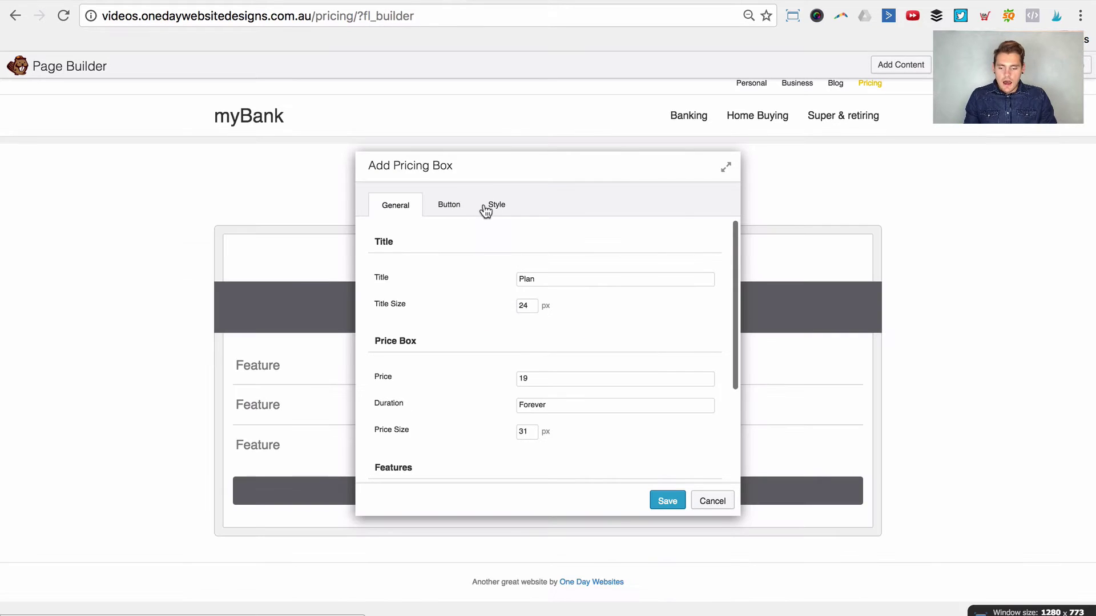
click(490, 209)
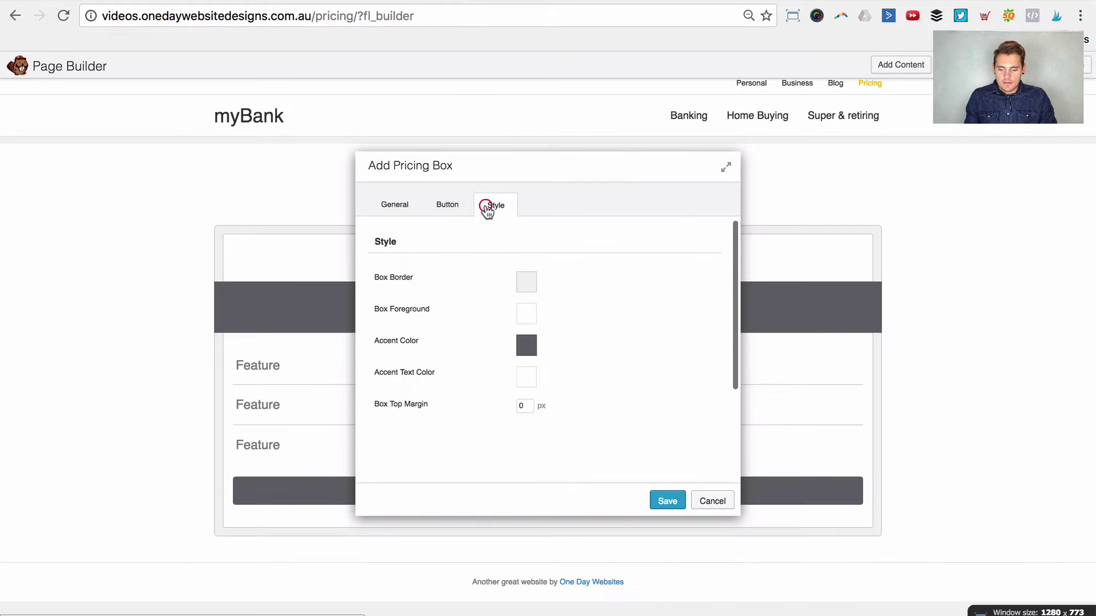
click(519, 346)
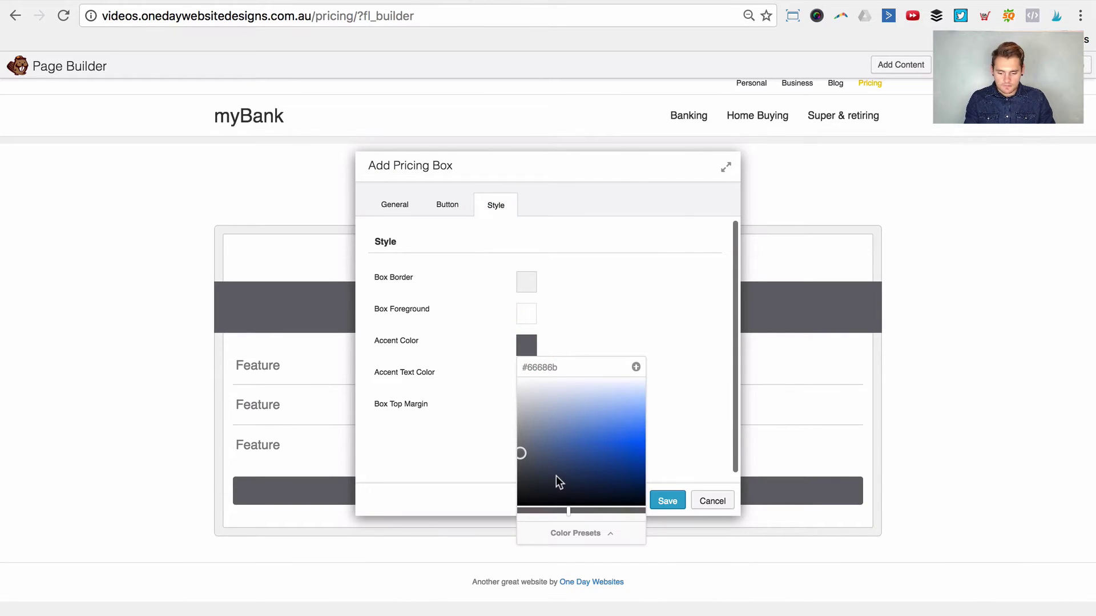
drag(561, 469, 638, 467)
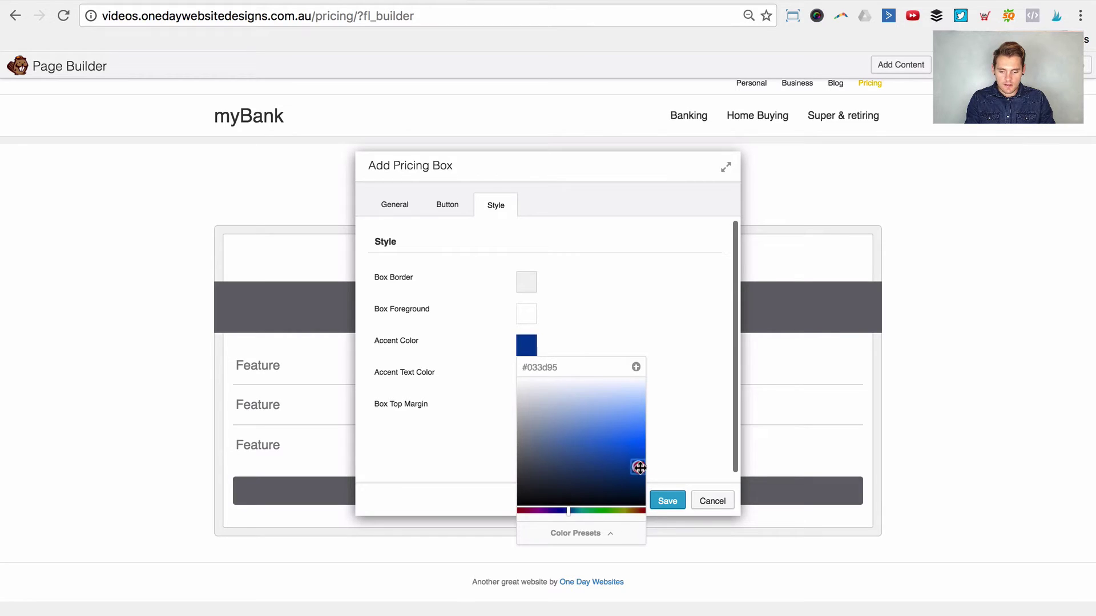
click(683, 381)
click(656, 500)
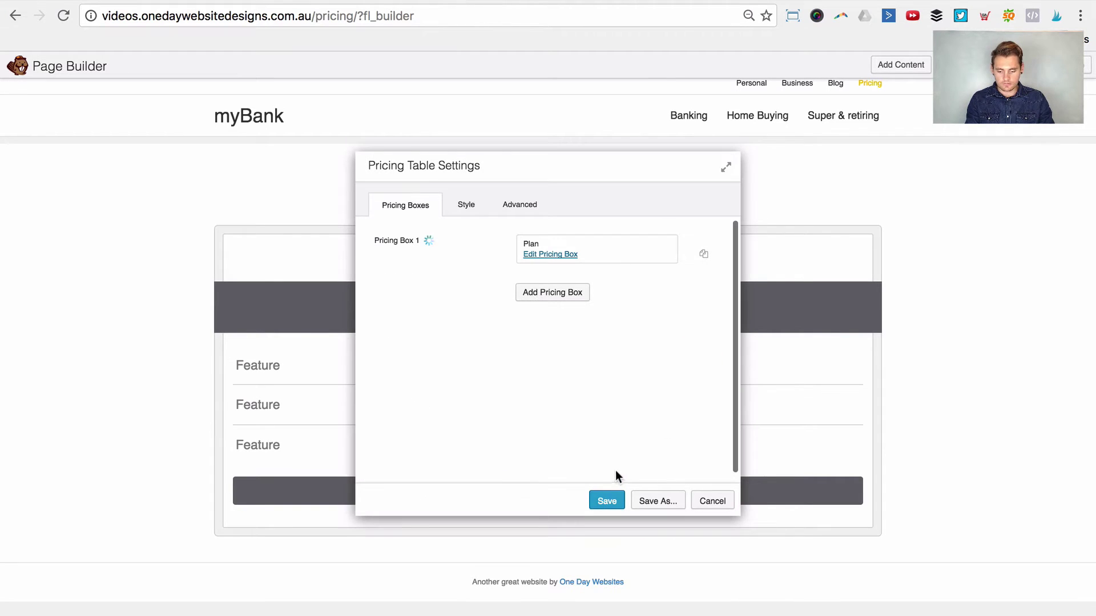
Duplicate the first pricing box to make three boxes and save the table.
click(710, 254)
click(604, 213)
click(694, 254)
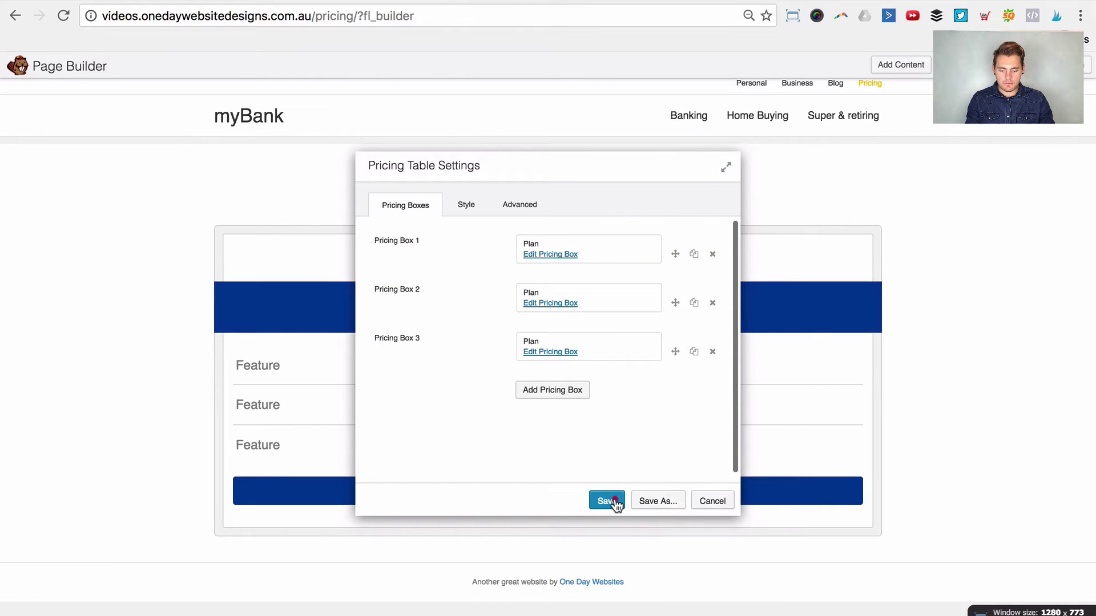
click(606, 500)
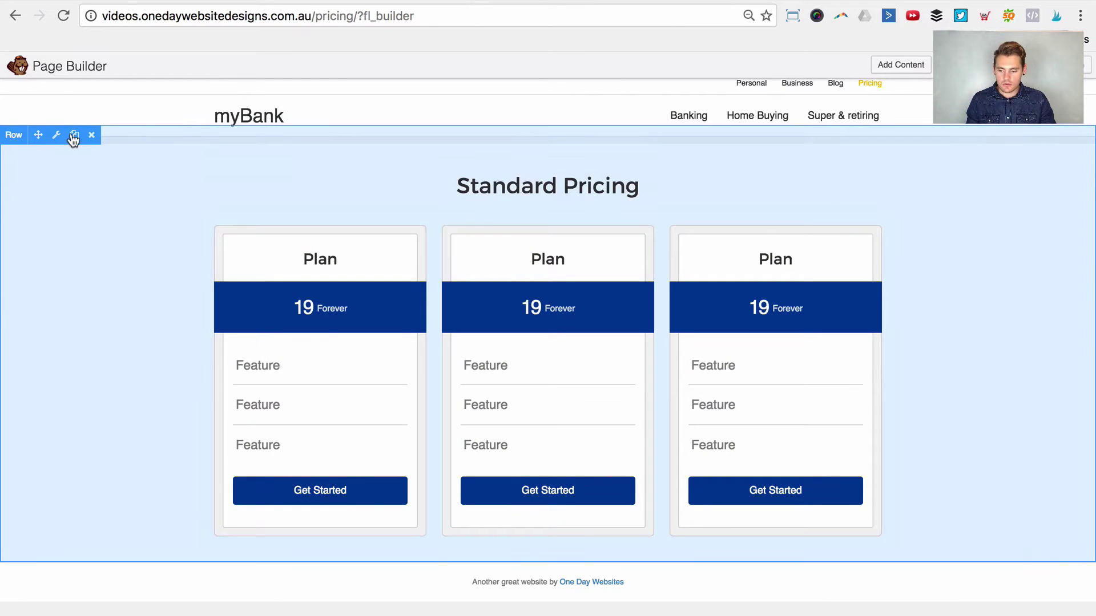
Duplicate the Standard Pricing row and retitle the copied heading 'Partner Pricing'.
click(74, 136)
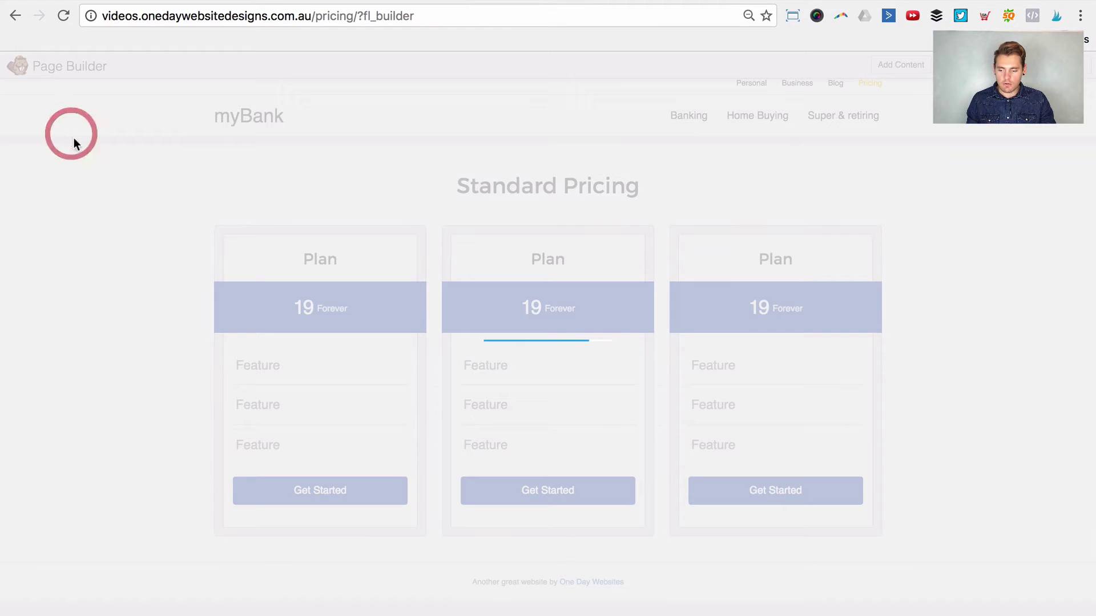
scroll(296, 216, down, 5)
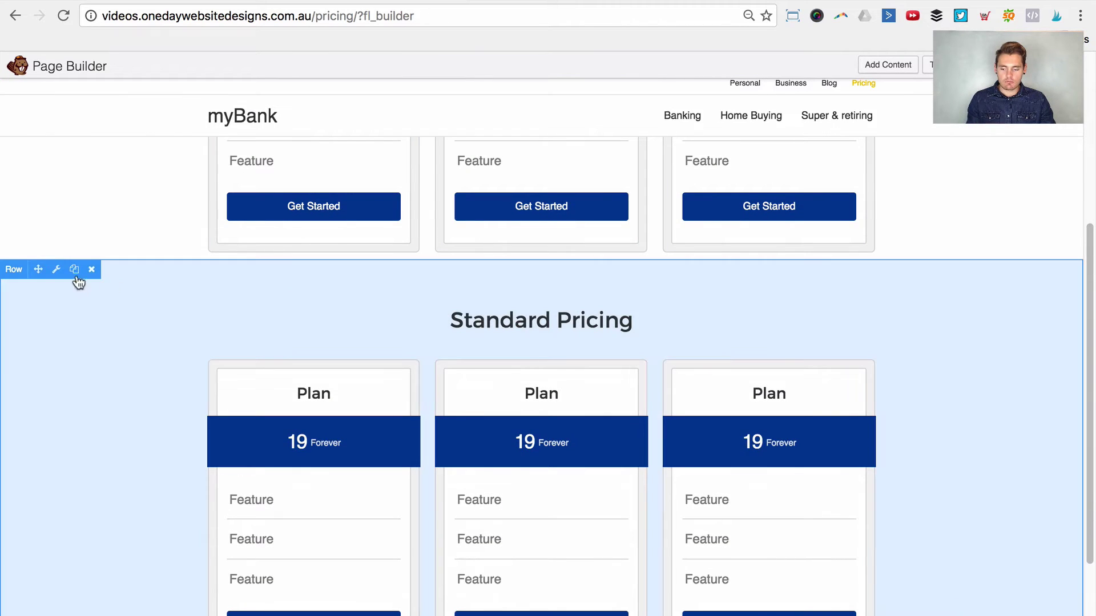
click(611, 325)
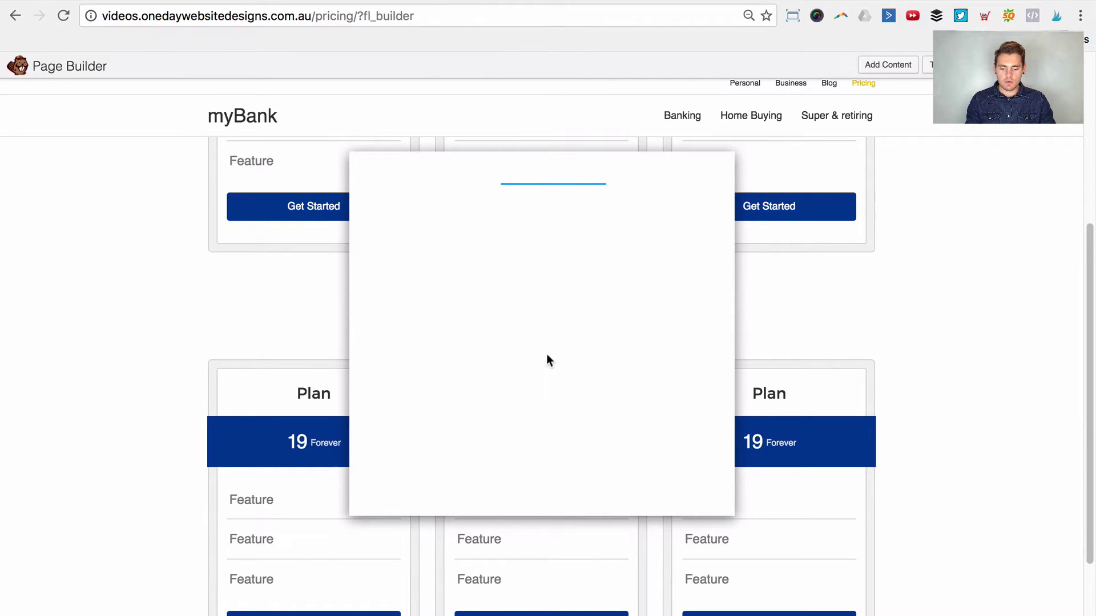
double_click(532, 241)
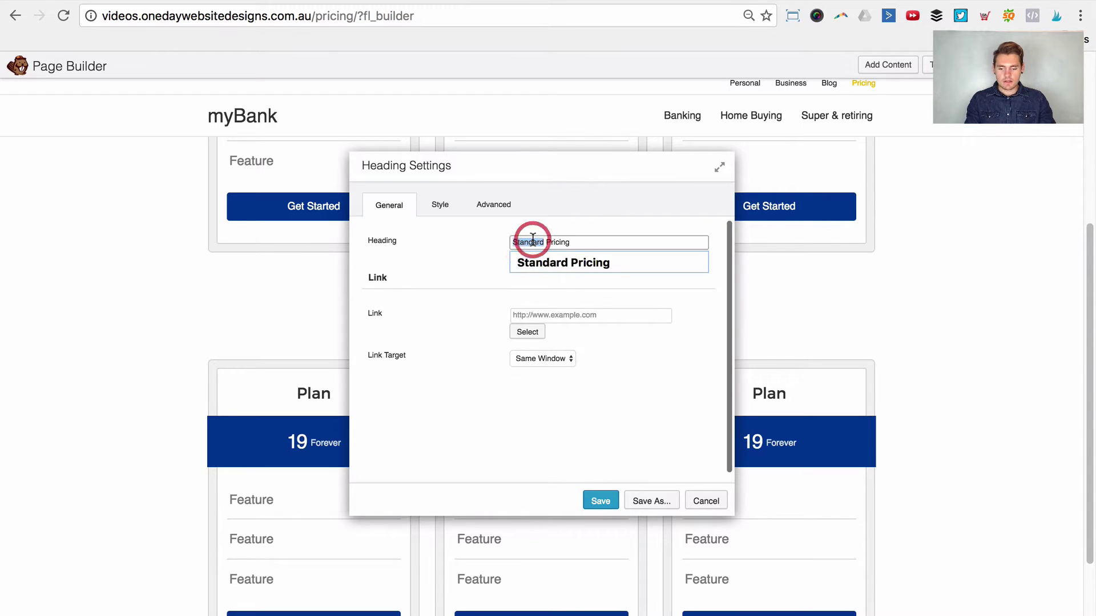
text(Part)
click(530, 245)
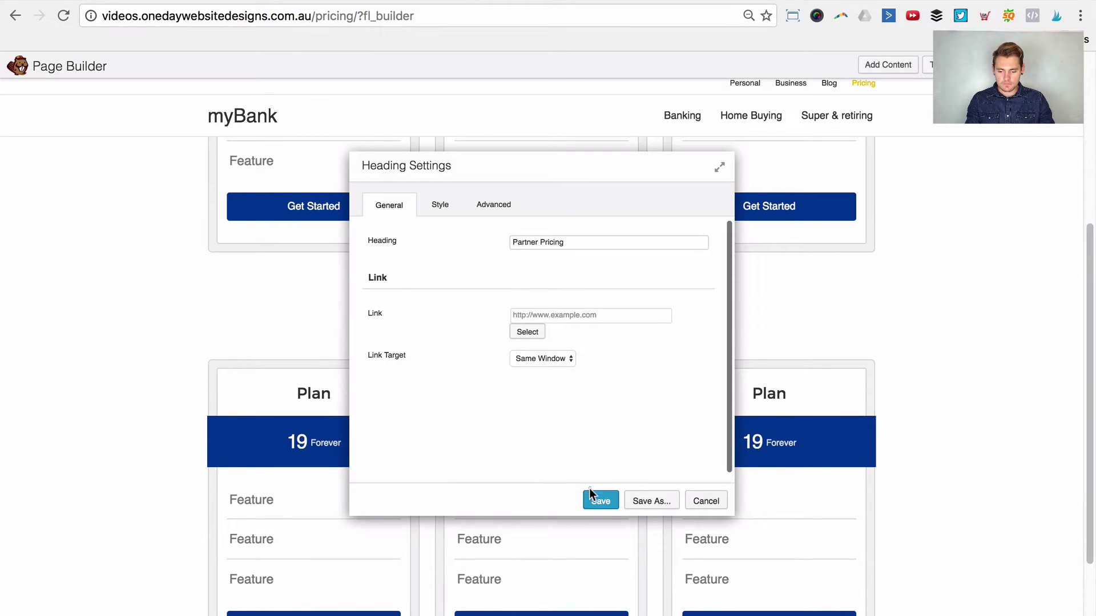
click(594, 502)
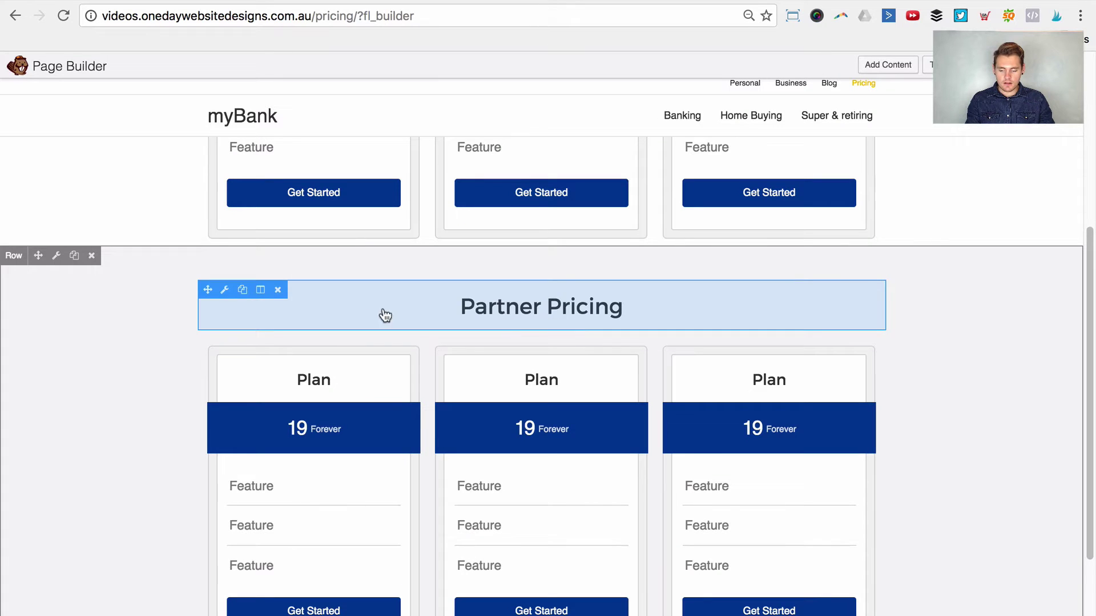
Set the Partner Pricing row background to a solid Color, light grey #d8d8d8, and save.
click(55, 256)
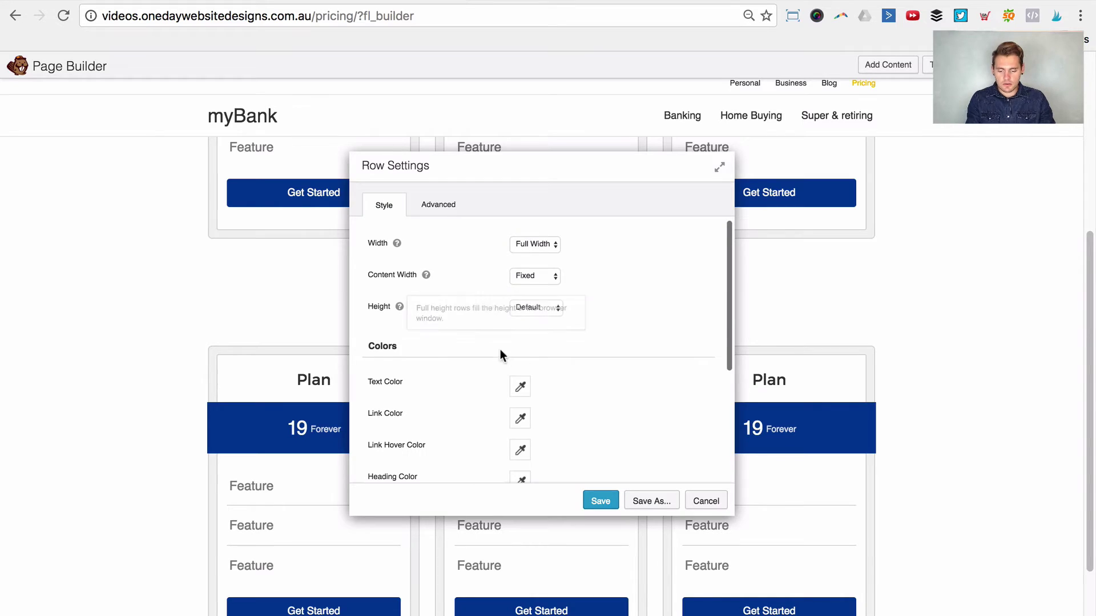
scroll(505, 354, down, 5)
scroll(536, 347, up, 2)
click(543, 413)
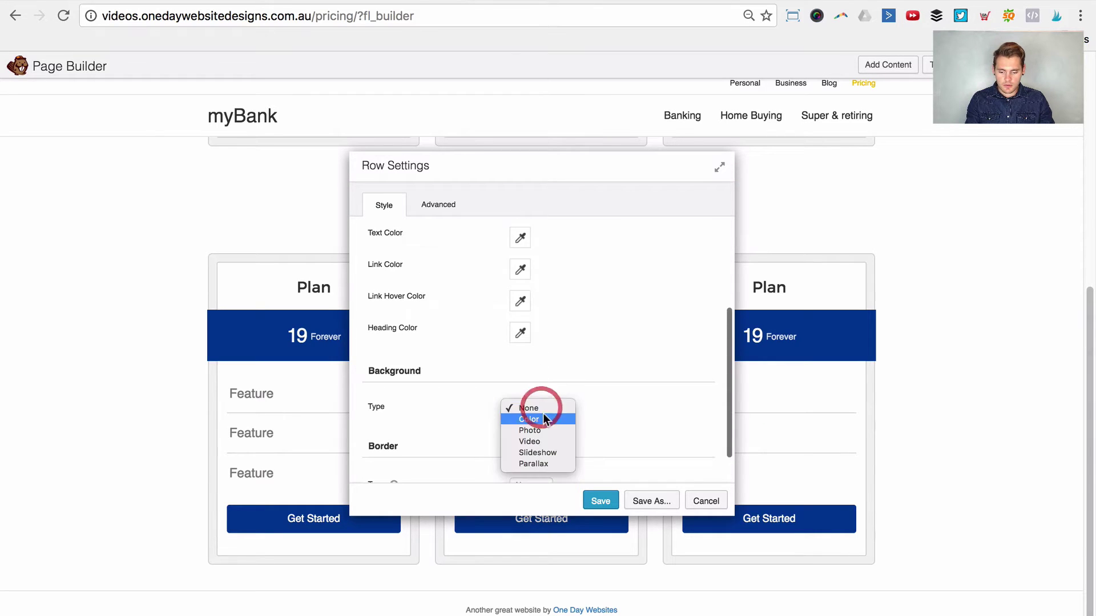
click(542, 418)
scroll(570, 383, down, 2)
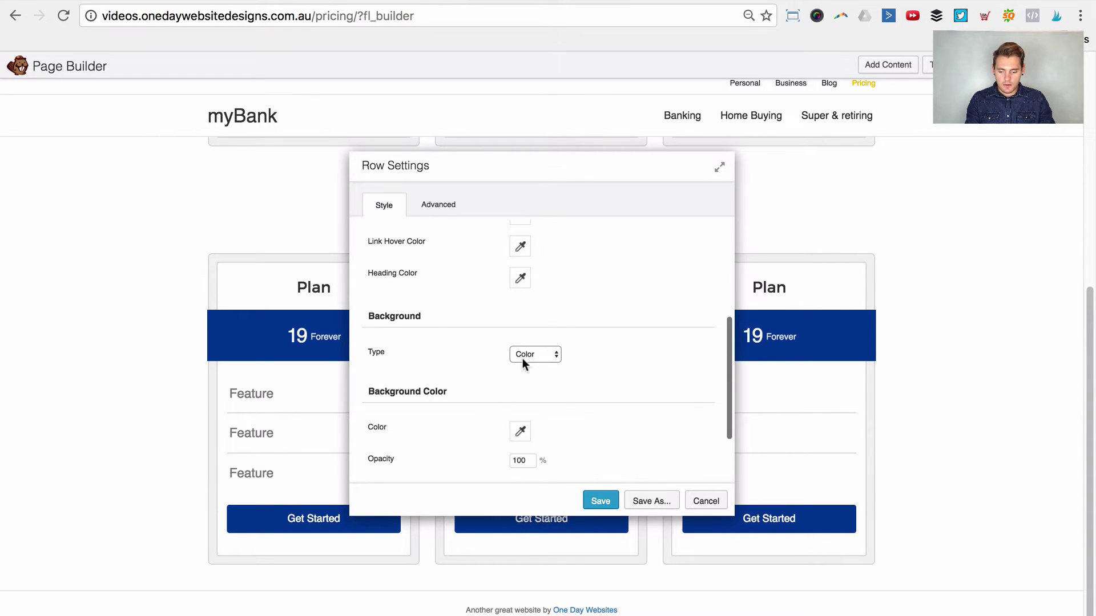
click(520, 432)
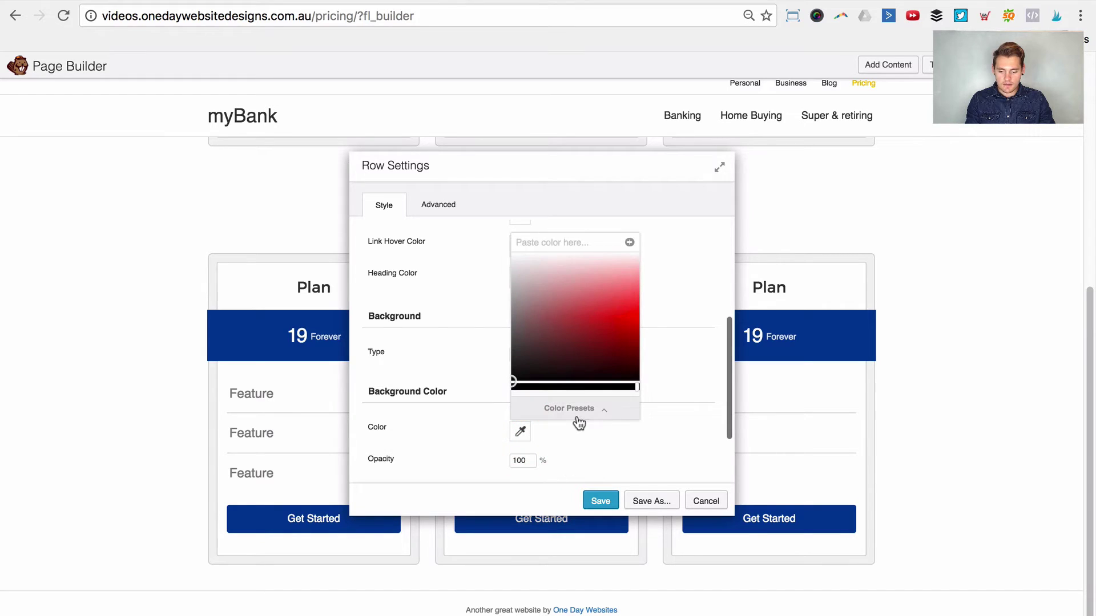
drag(550, 318, 514, 278)
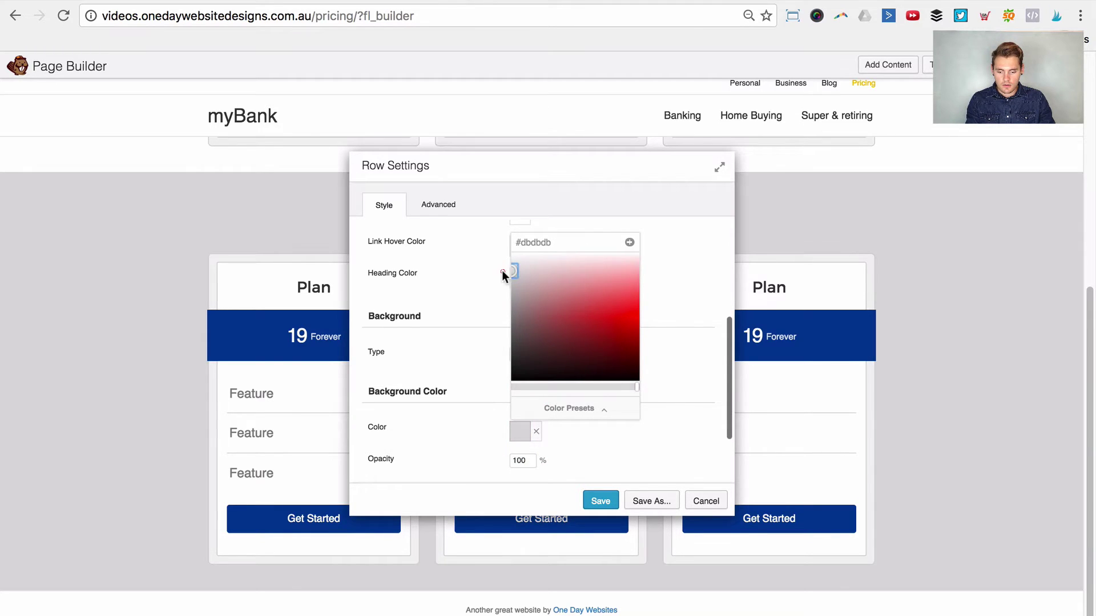
click(503, 272)
click(610, 502)
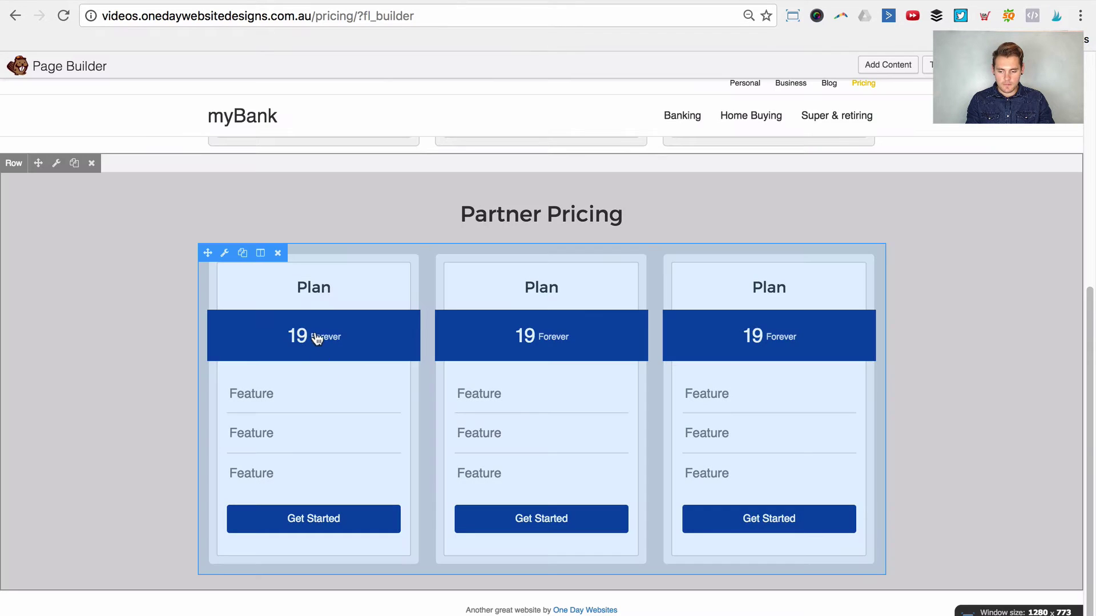
click(314, 337)
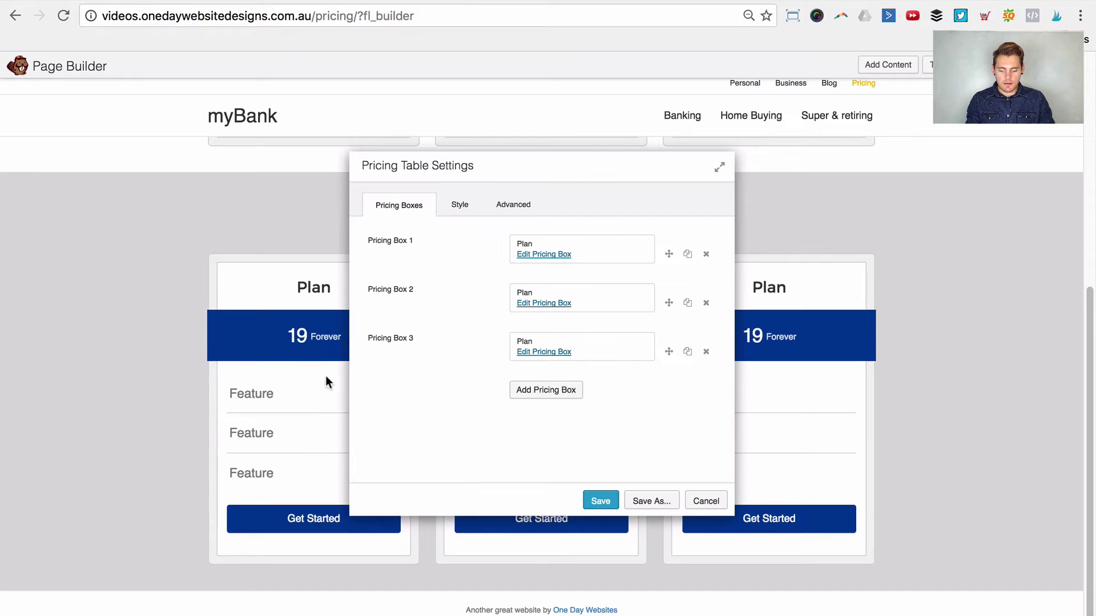
Set the first Partner box's price to 9 and its accent colour to black, then save.
click(546, 254)
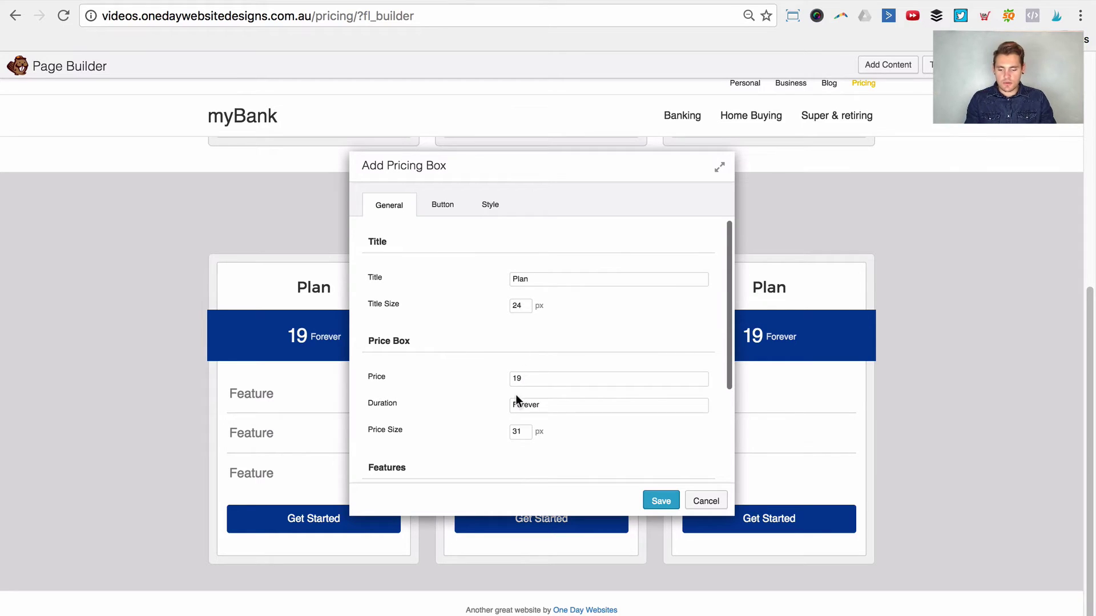
click(519, 379)
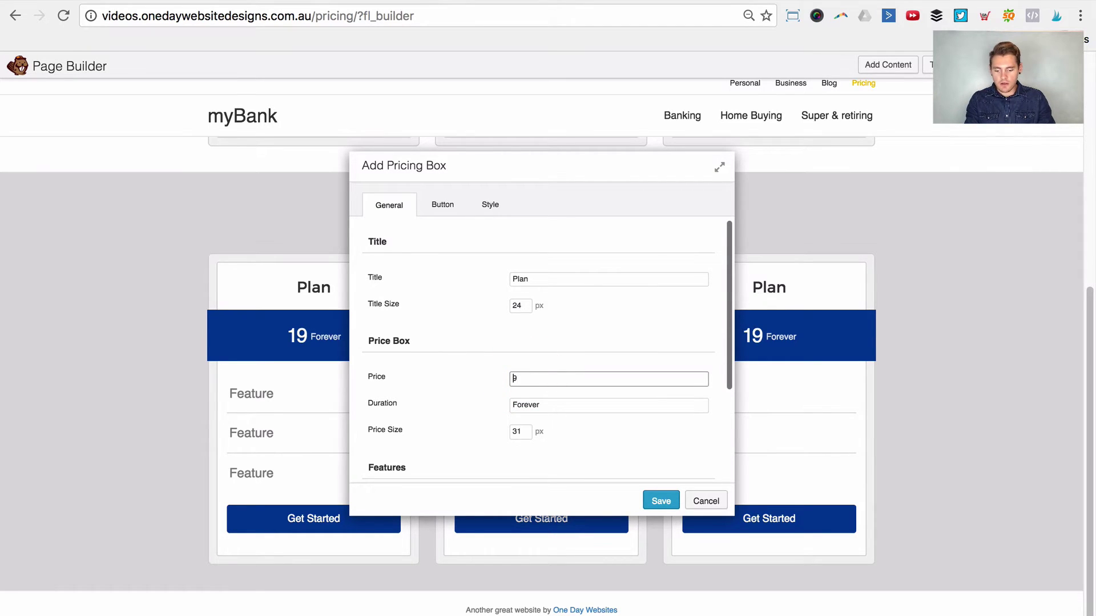
scroll(527, 399, down, 2)
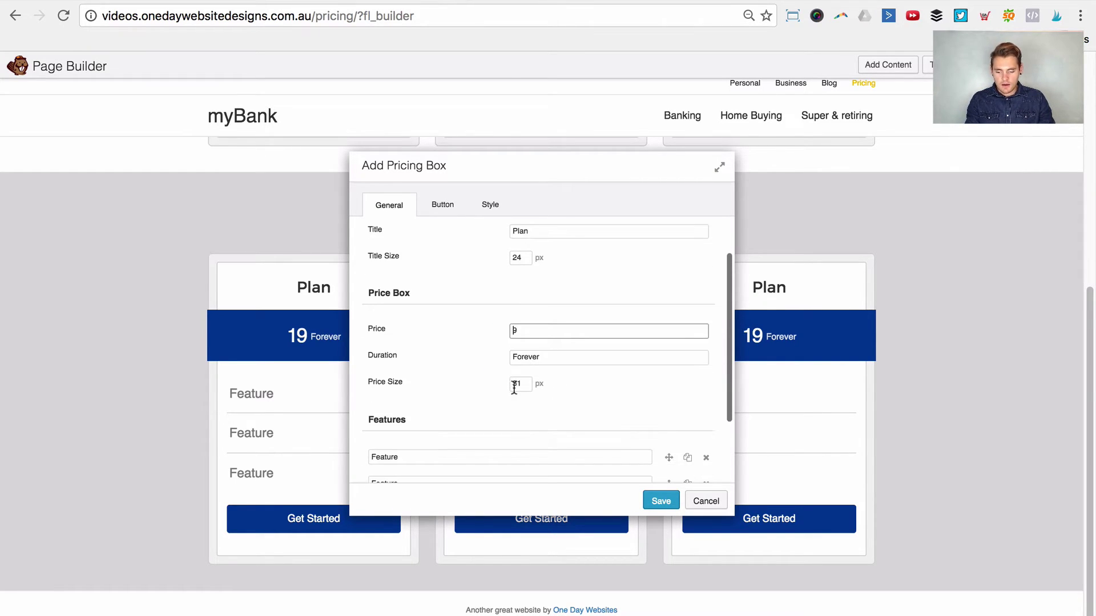
scroll(537, 388, down, 3)
scroll(625, 379, up, 5)
click(487, 205)
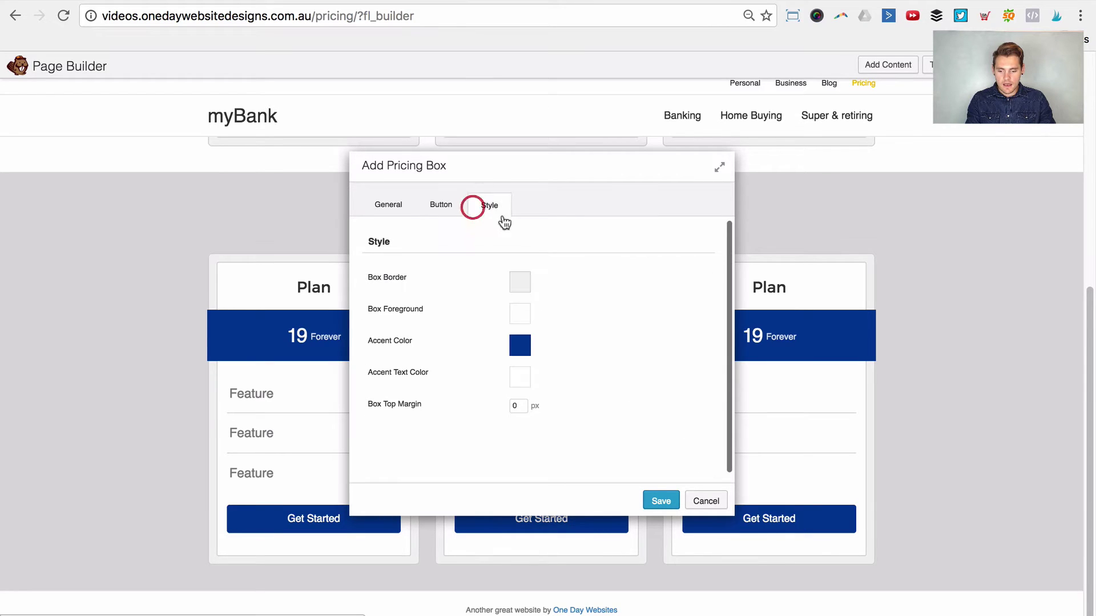
click(520, 345)
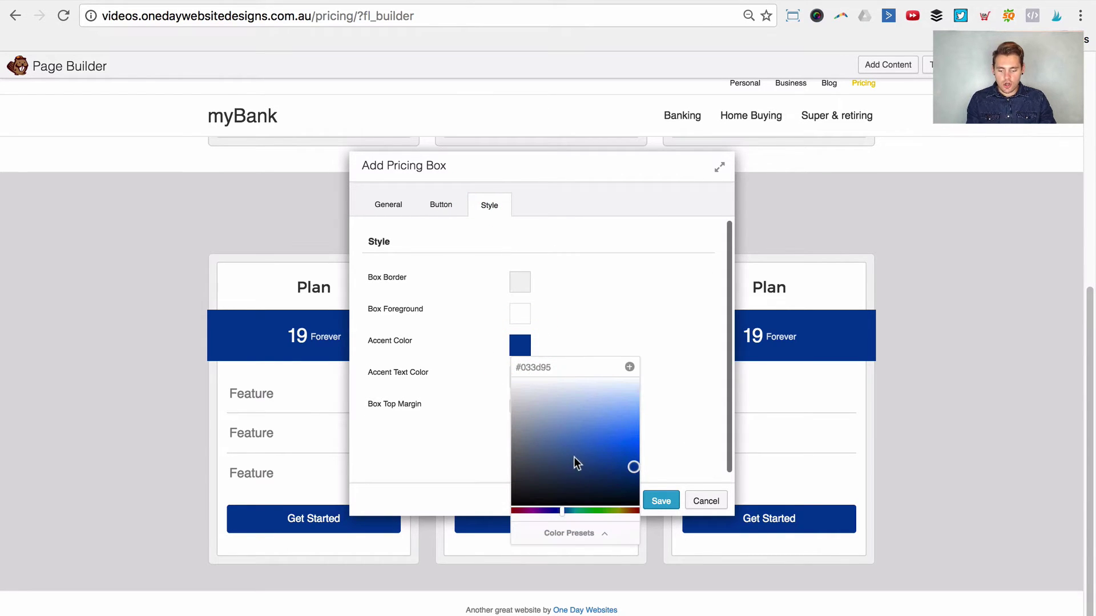
drag(556, 482, 472, 519)
click(472, 519)
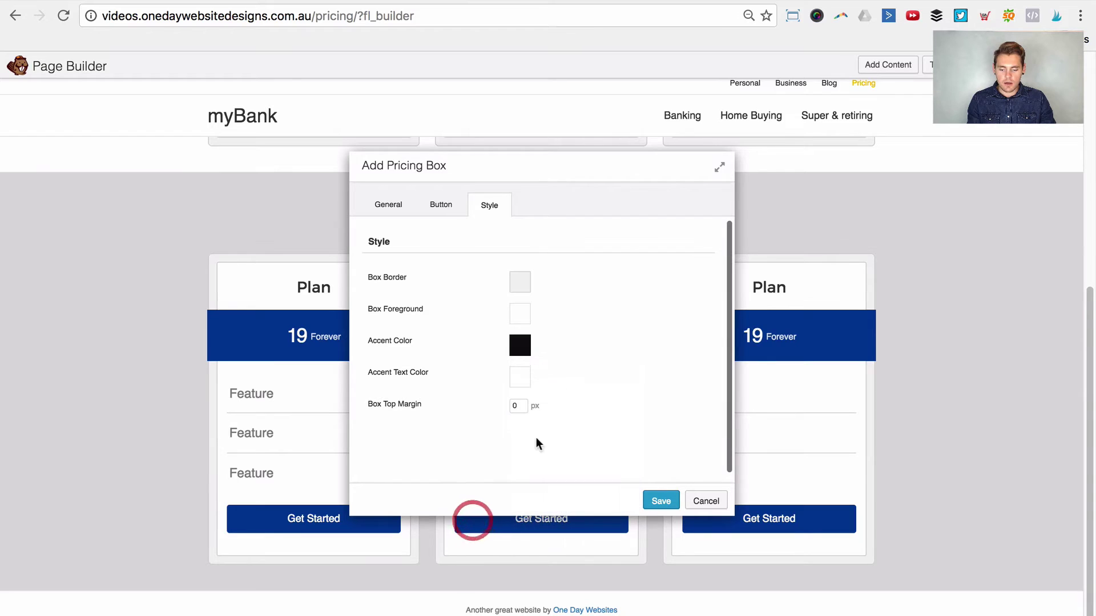
click(661, 501)
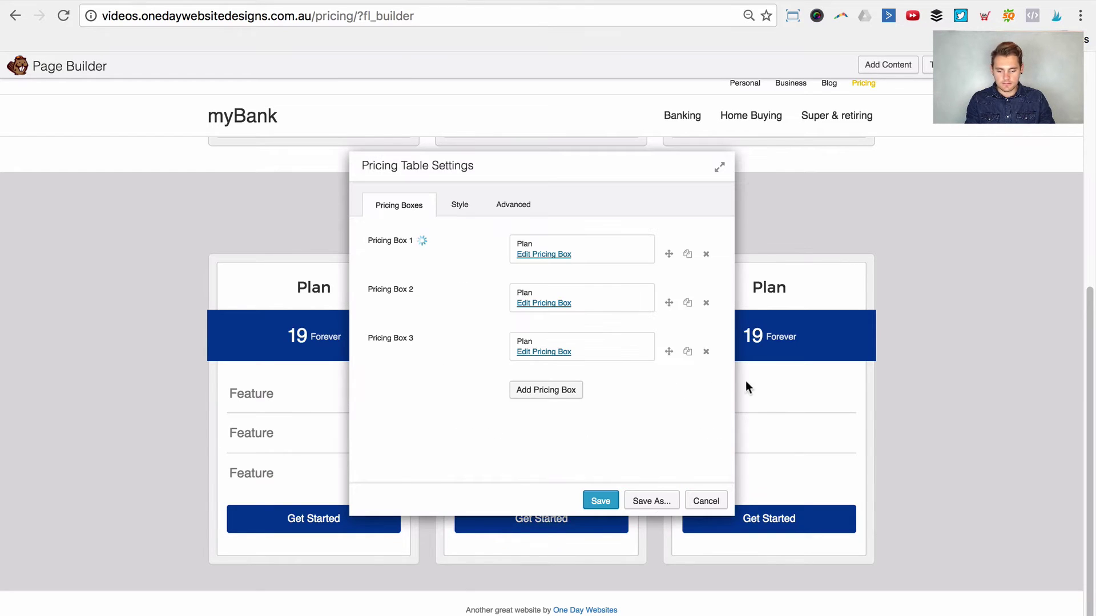
Delete the second and third boxes, duplicate the first twice, and save the table.
click(705, 302)
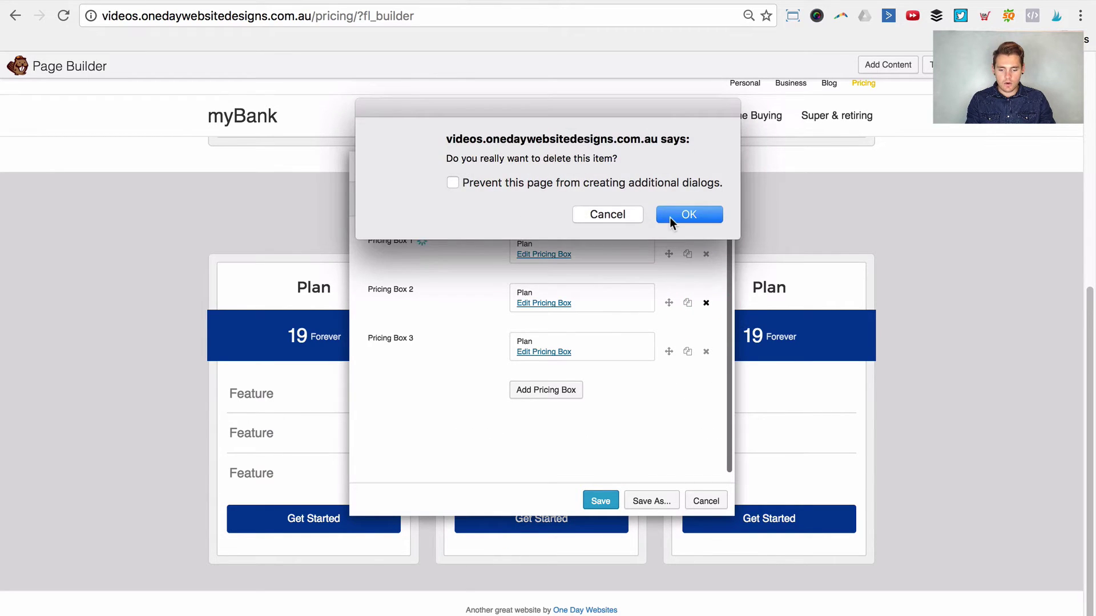
click(670, 216)
click(706, 303)
click(679, 218)
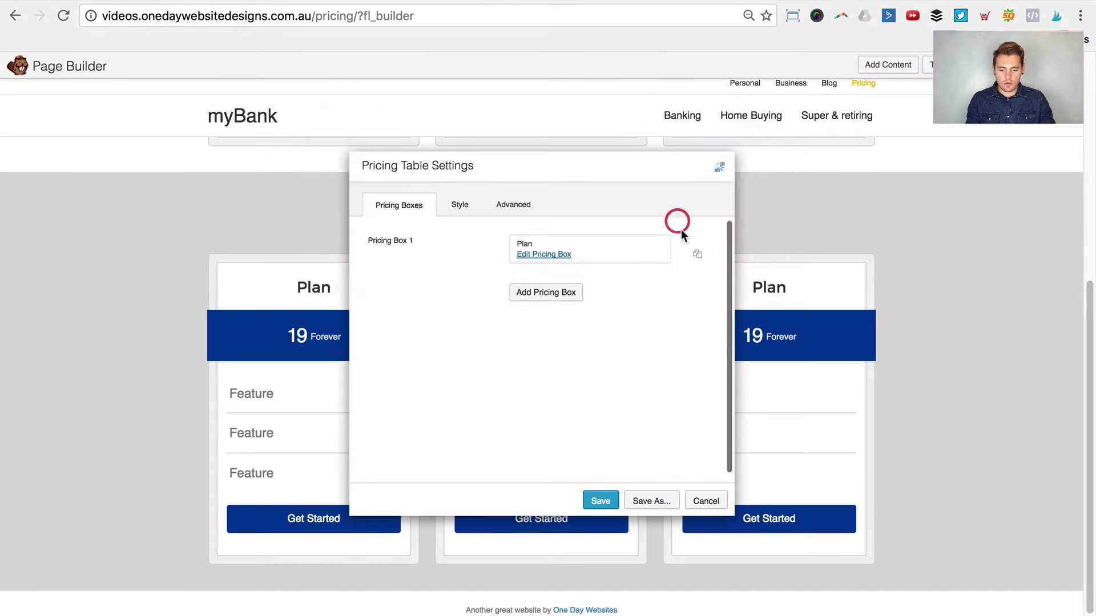
click(698, 255)
click(687, 253)
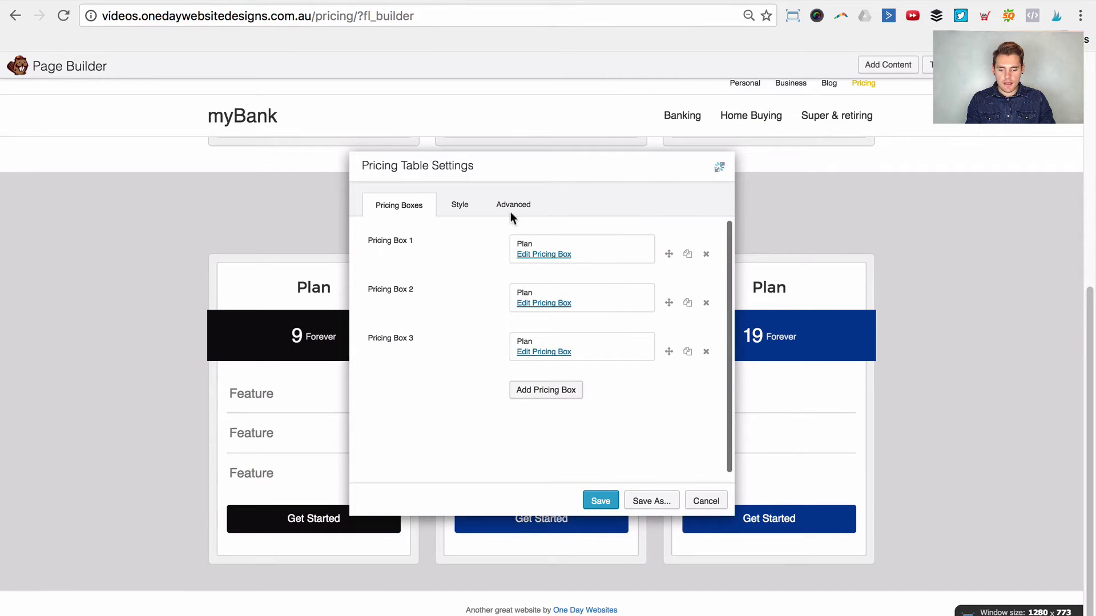
click(601, 500)
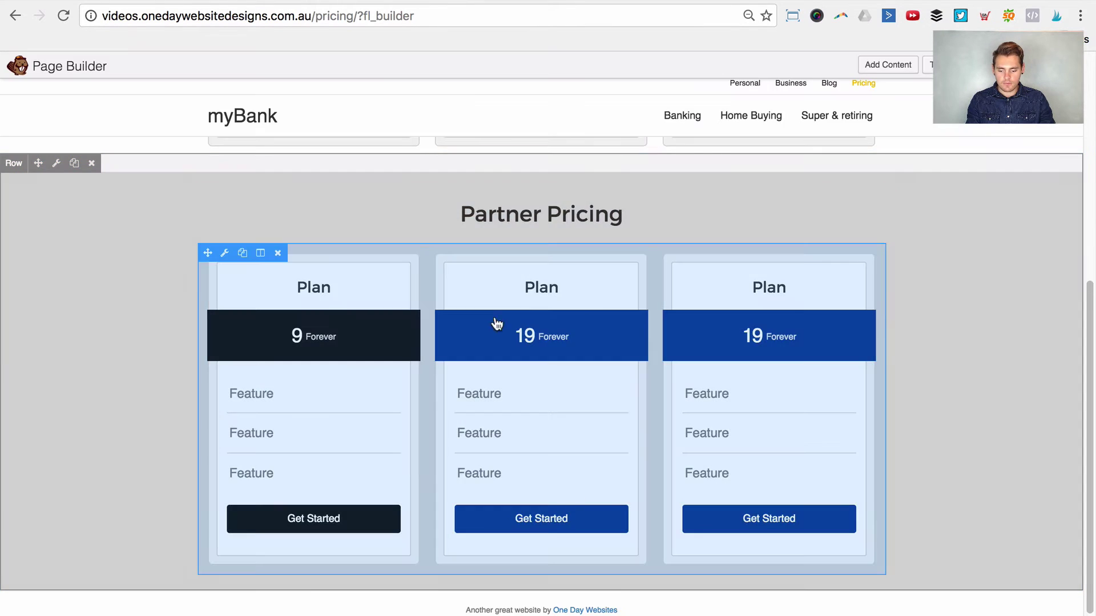
Scroll through the page to compare the blue Standard and black Partner Pricing rows.
scroll(501, 411, up, 5)
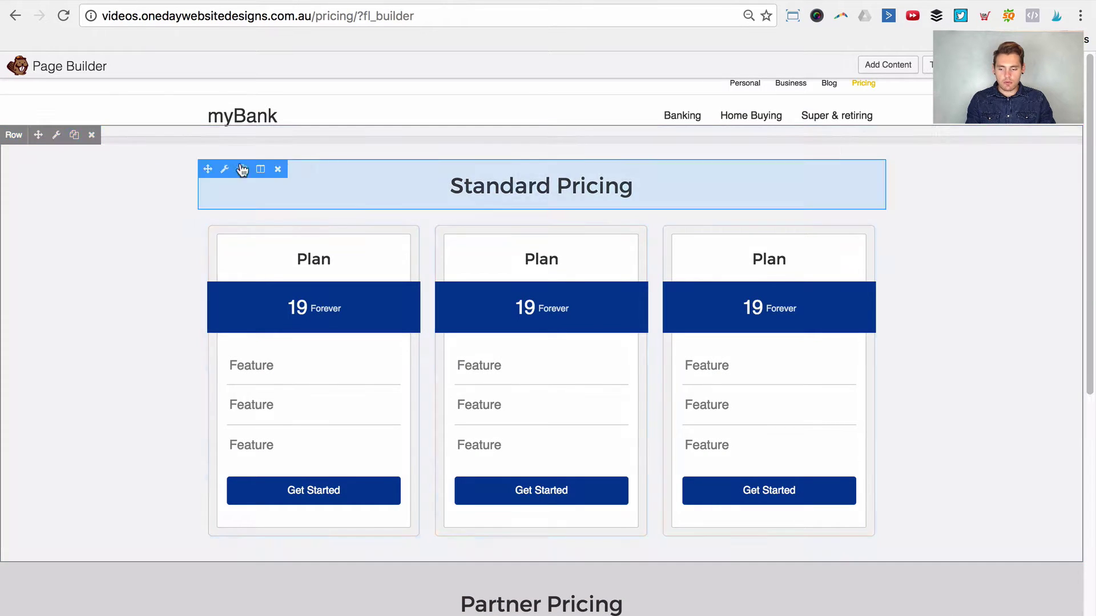
scroll(84, 235, down, 6)
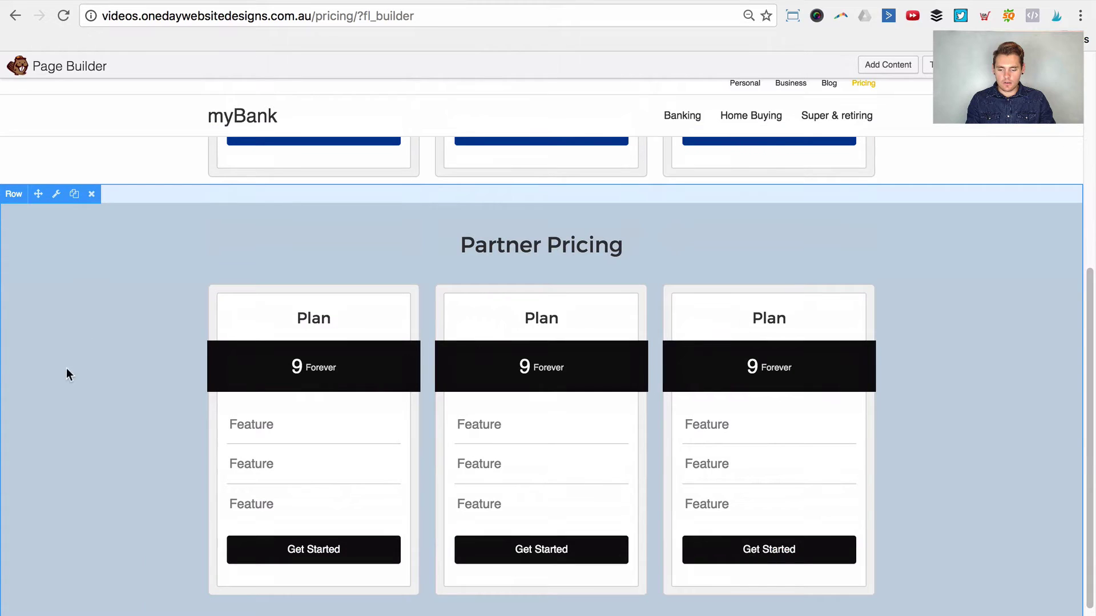
scroll(90, 317, up, 6)
scroll(73, 440, down, 4)
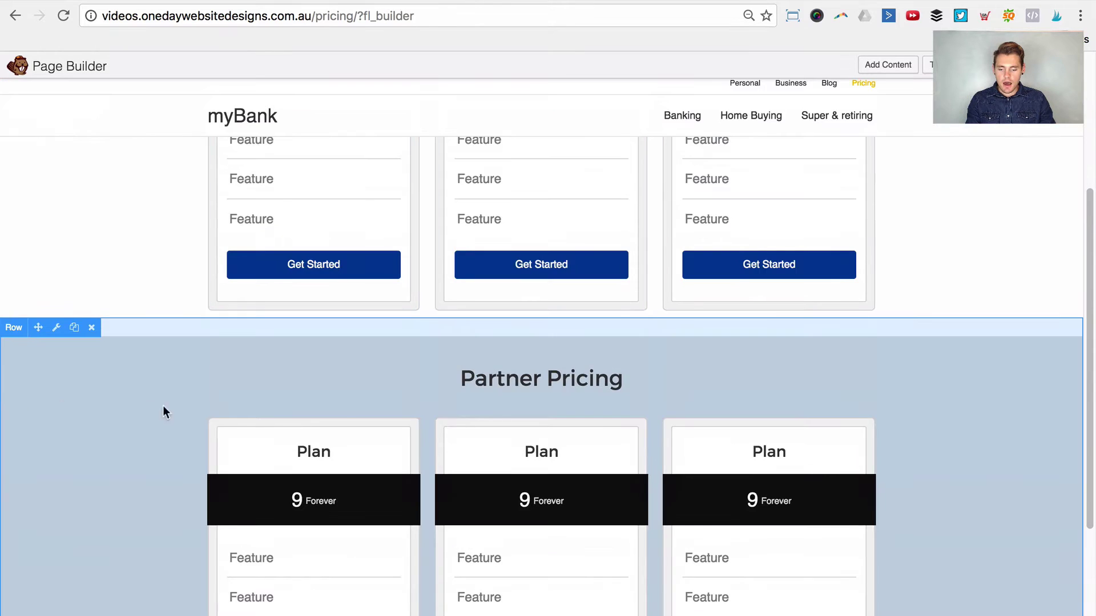
scroll(186, 399, down, 1)
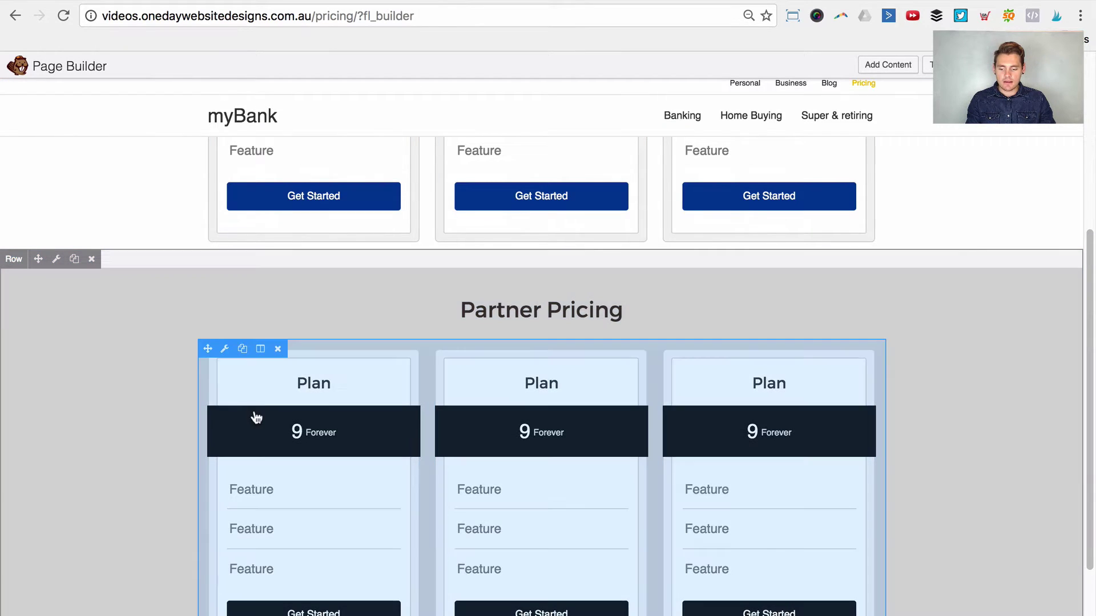
scroll(271, 431, down, 2)
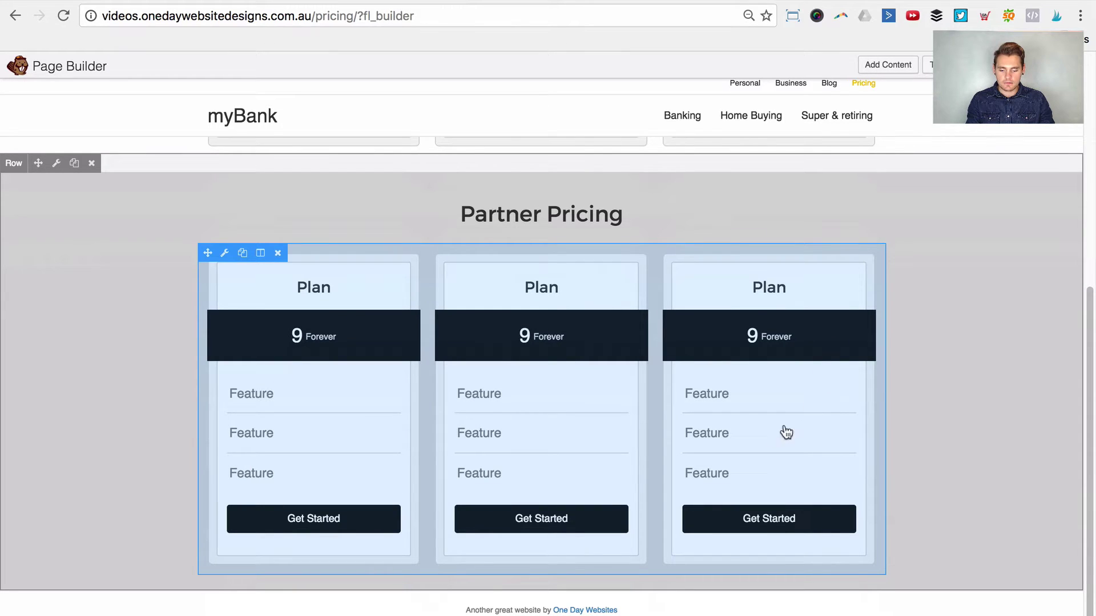
scroll(299, 337, up, 6)
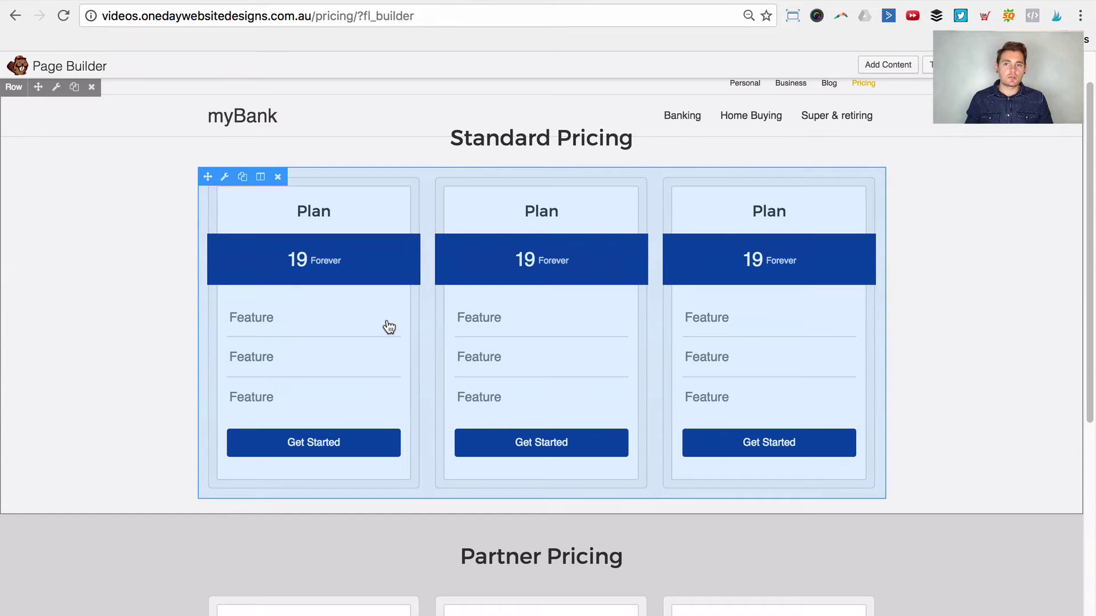
drag(416, 16, 323, 15)
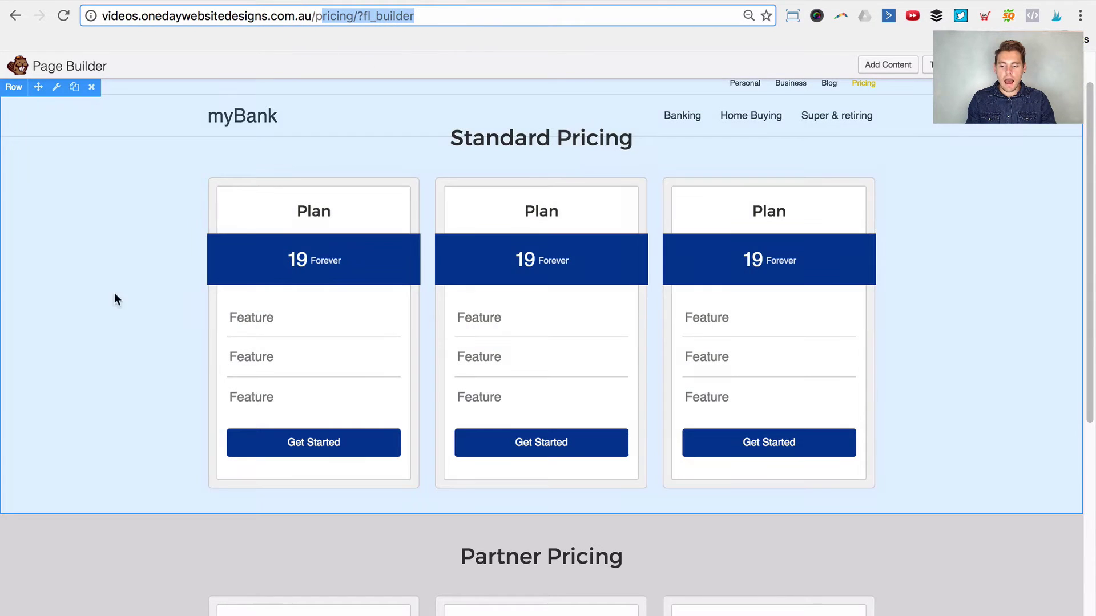
scroll(157, 257, down, 4)
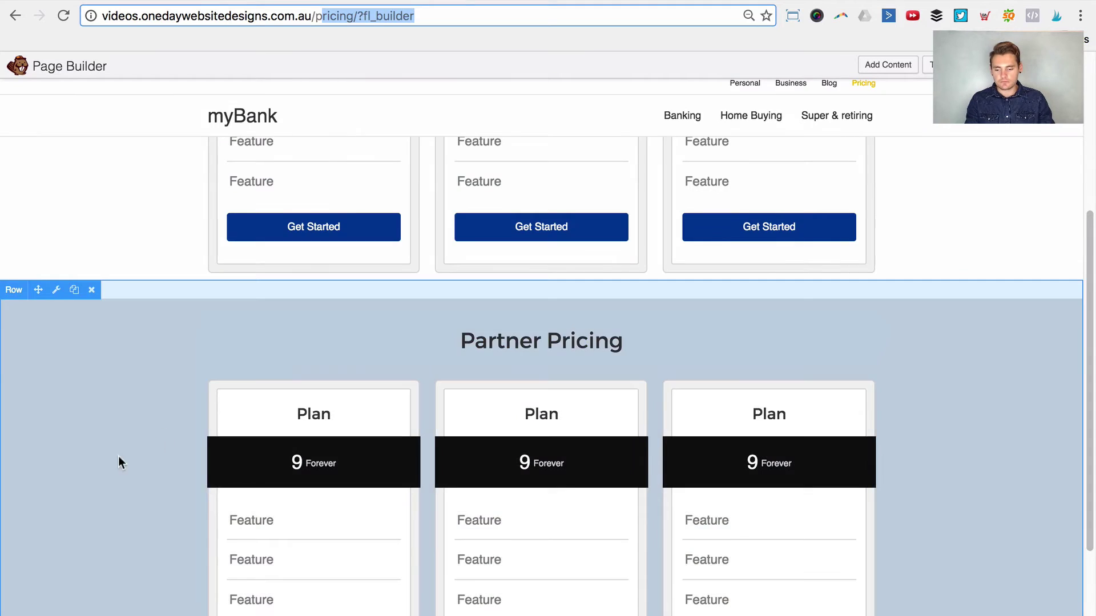
scroll(108, 461, up, 5)
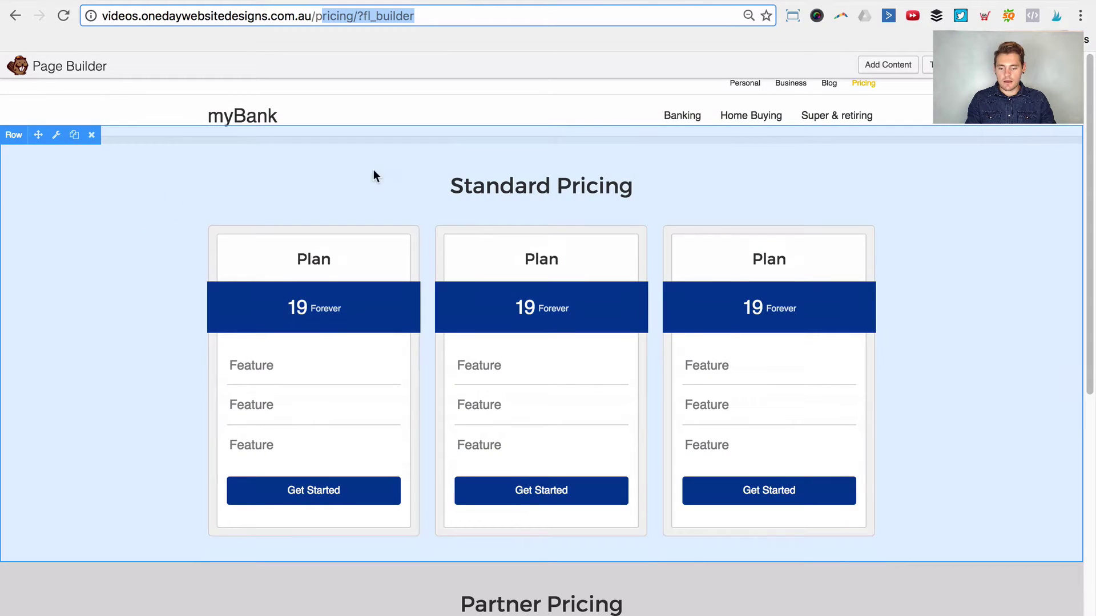
Enter class fl-row-pricing-standard in the Standard row's Advanced settings, copy it, and save.
click(55, 137)
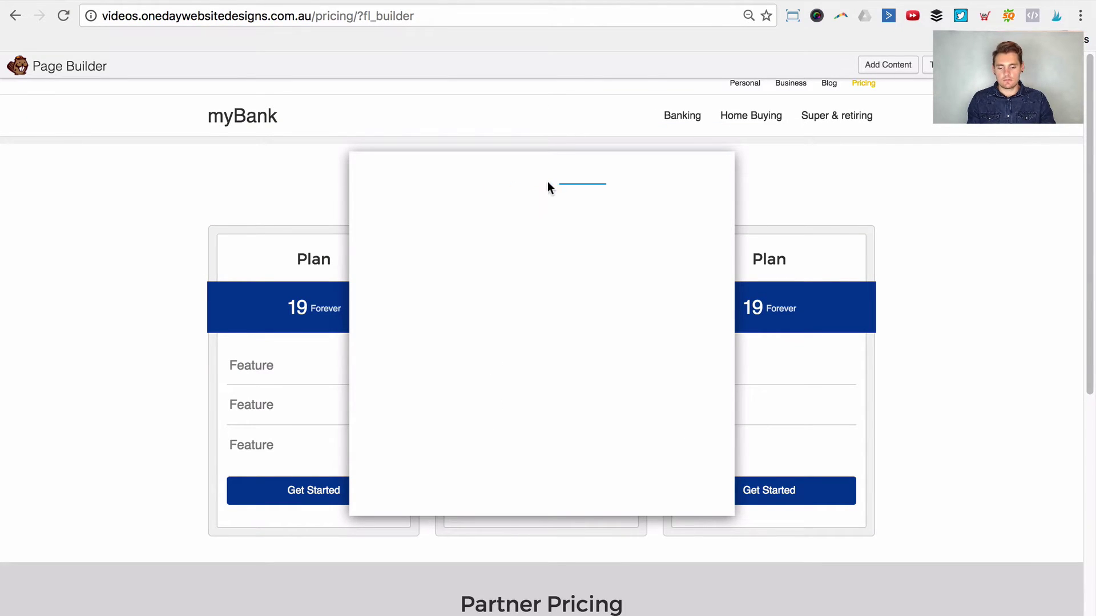
click(446, 208)
scroll(593, 371, down, 10)
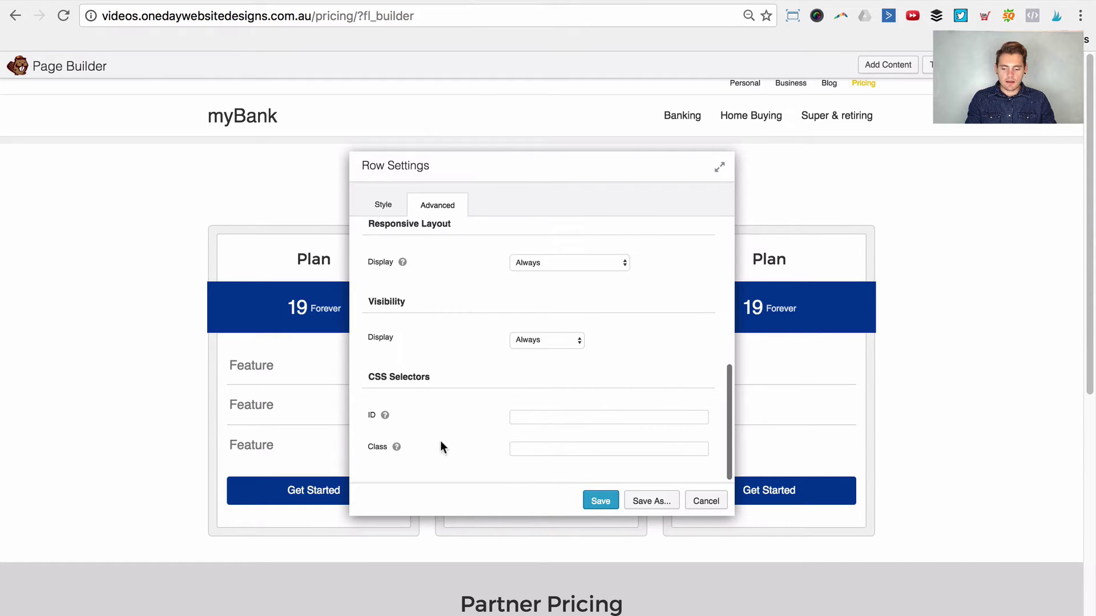
click(611, 444)
text(fl-row)
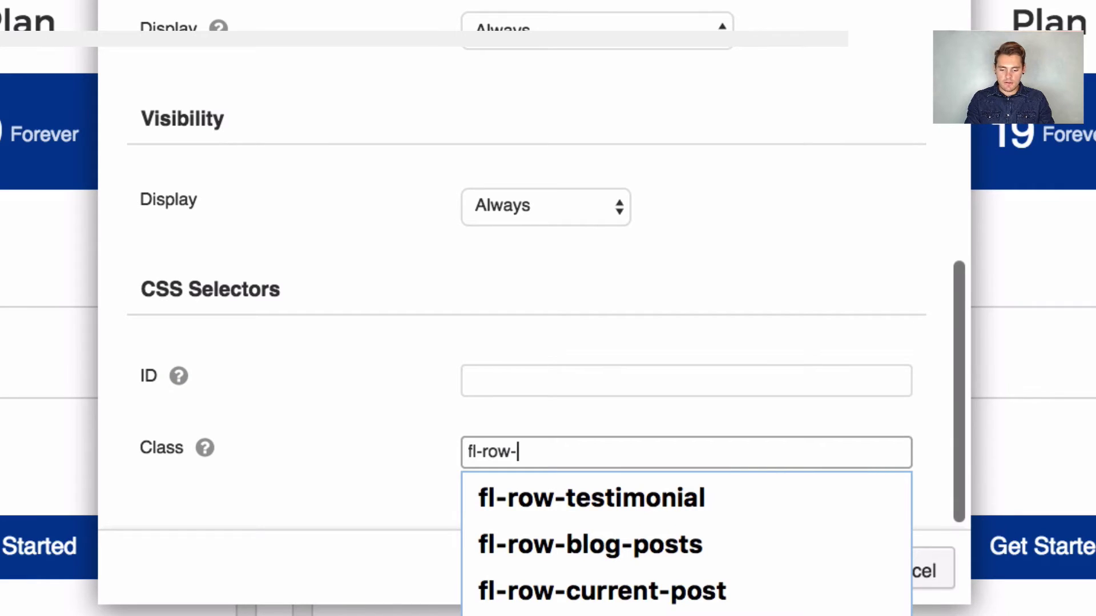
text(-pr)
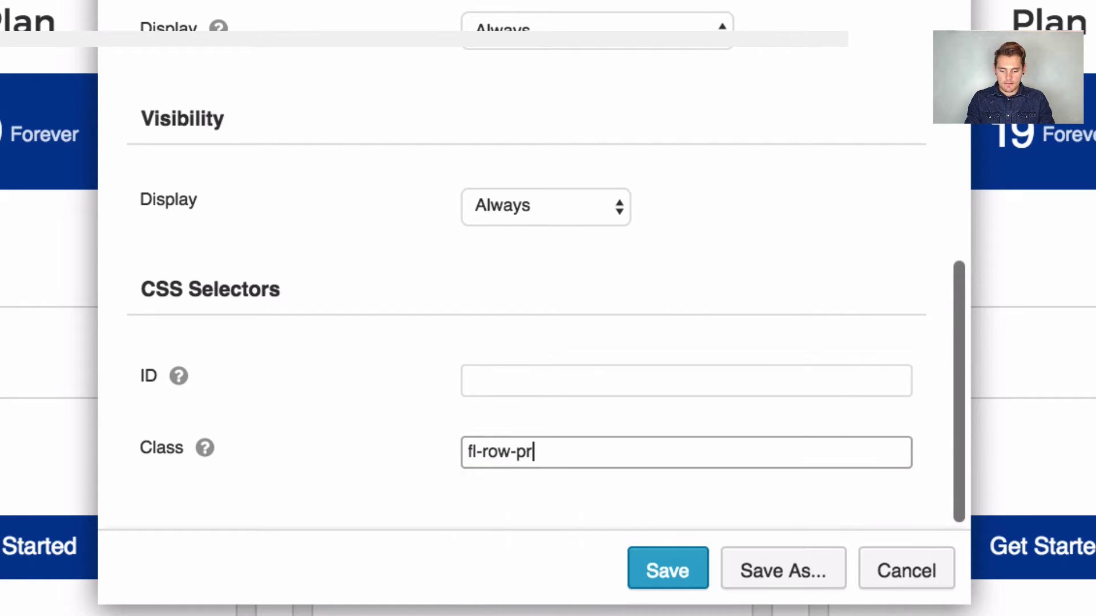
text(icing-standard)
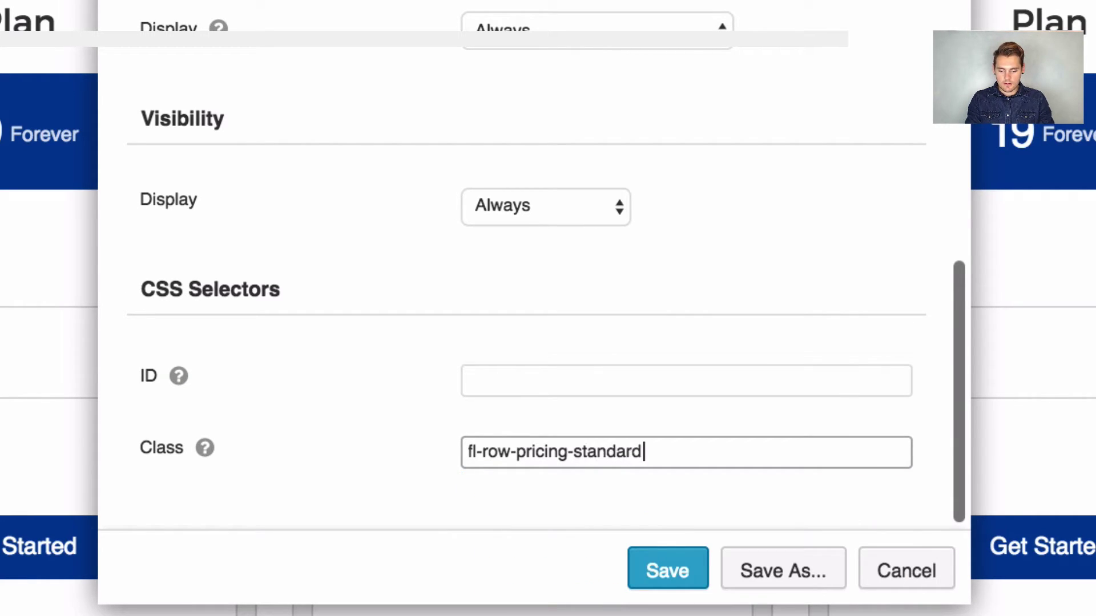
key(ctrl+a)
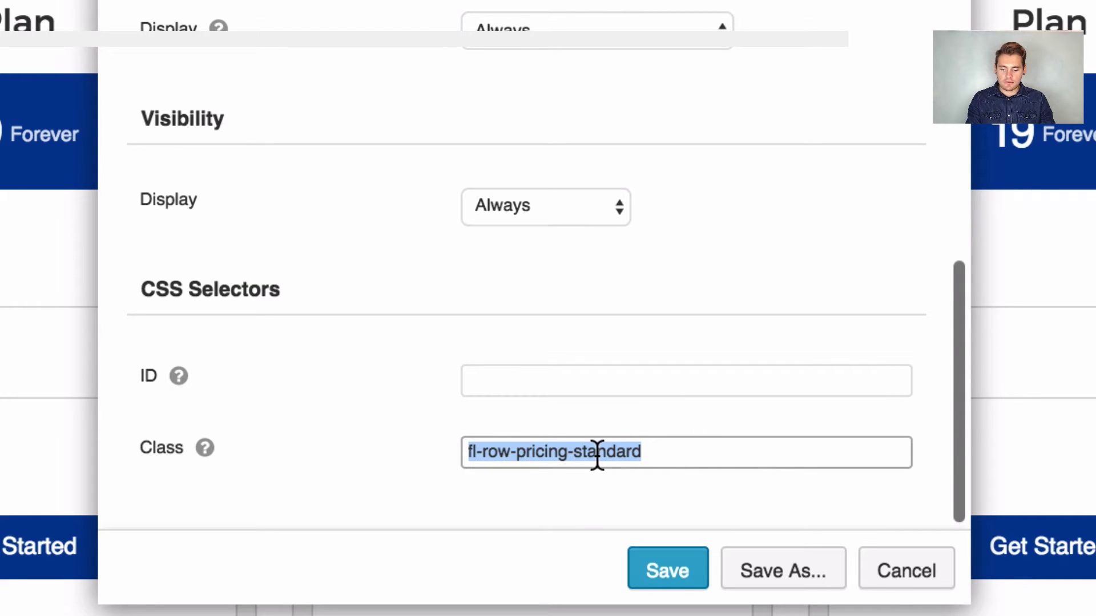
click(689, 451)
key(ctrl+a)
key(super+c)
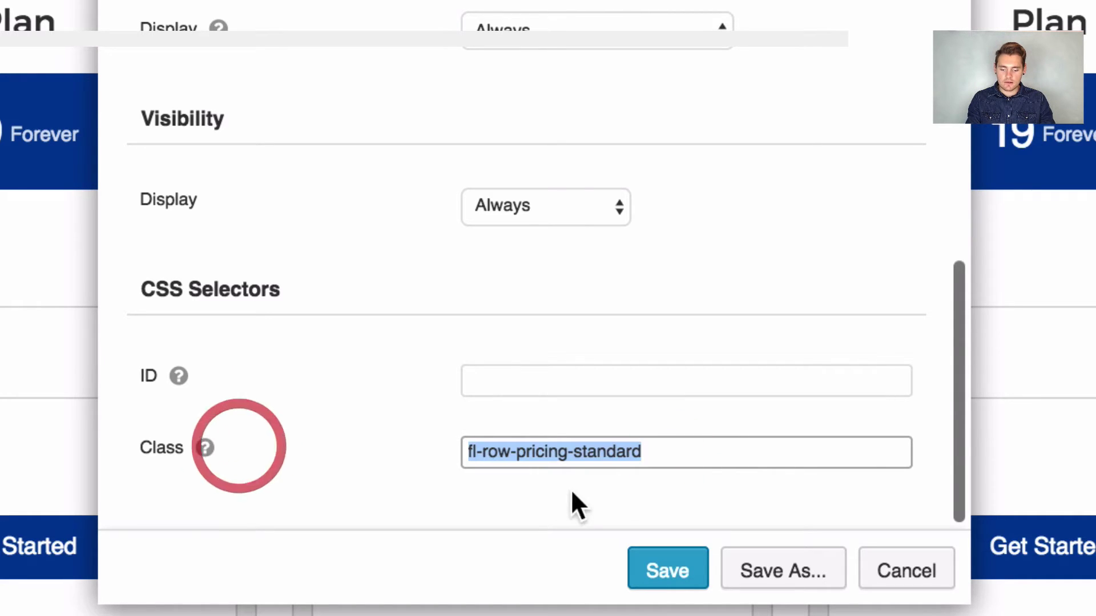
click(639, 570)
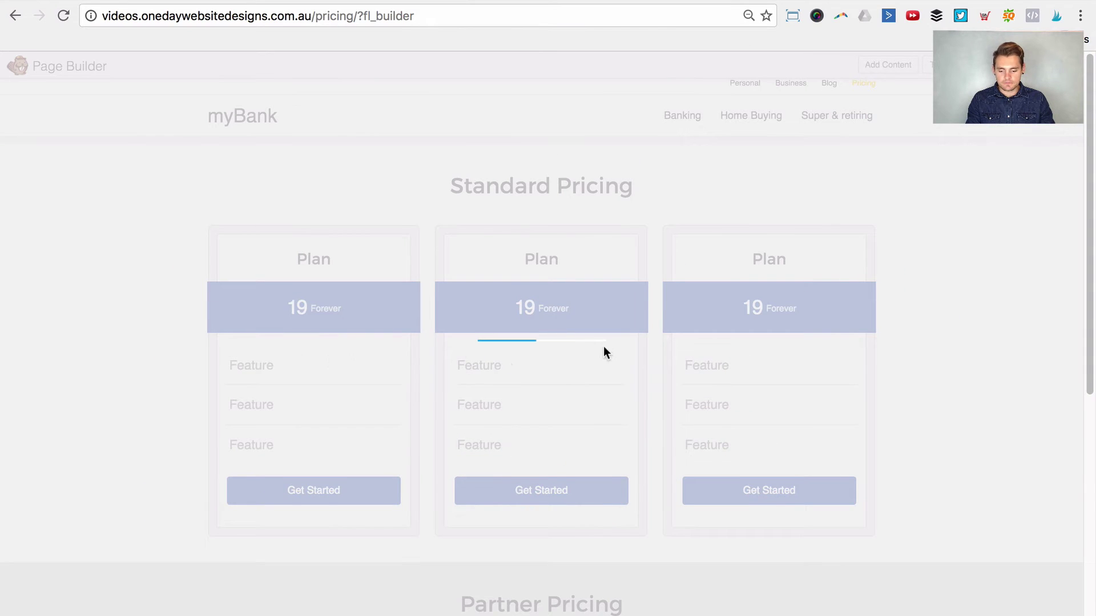
scroll(604, 352, down, 5)
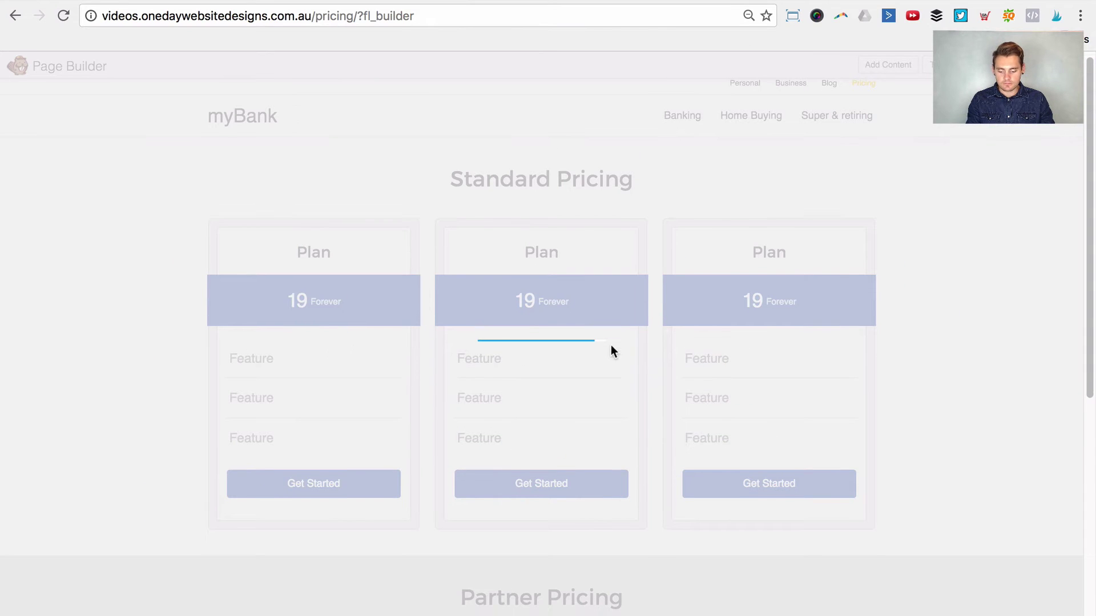
Paste the class into the Partner row's Advanced settings, editing it to fl-row-pricing-partner, and save.
scroll(170, 329, down, 1)
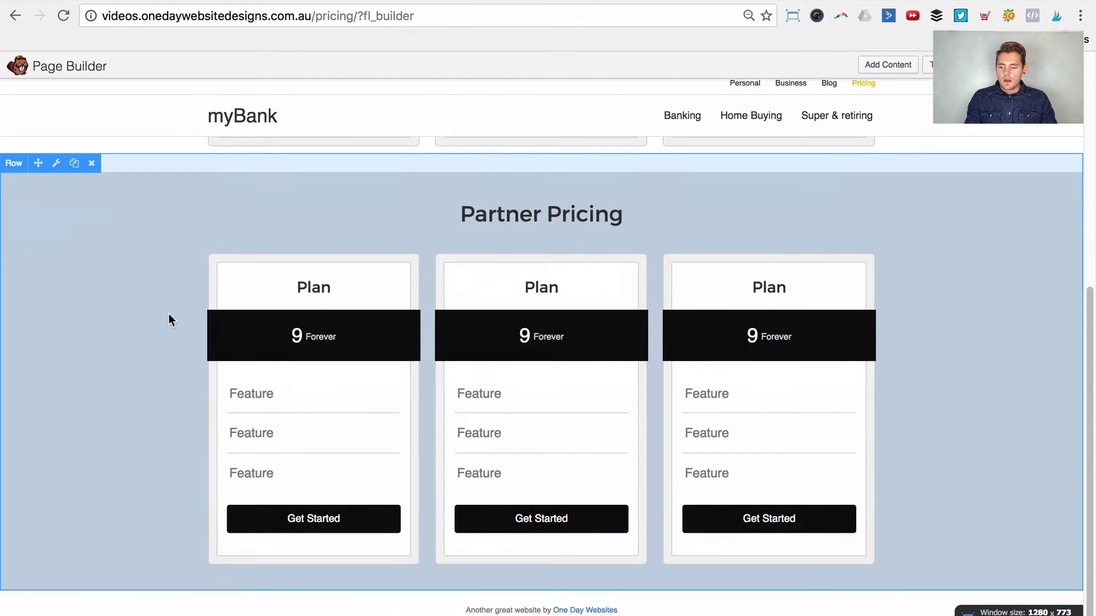
click(56, 164)
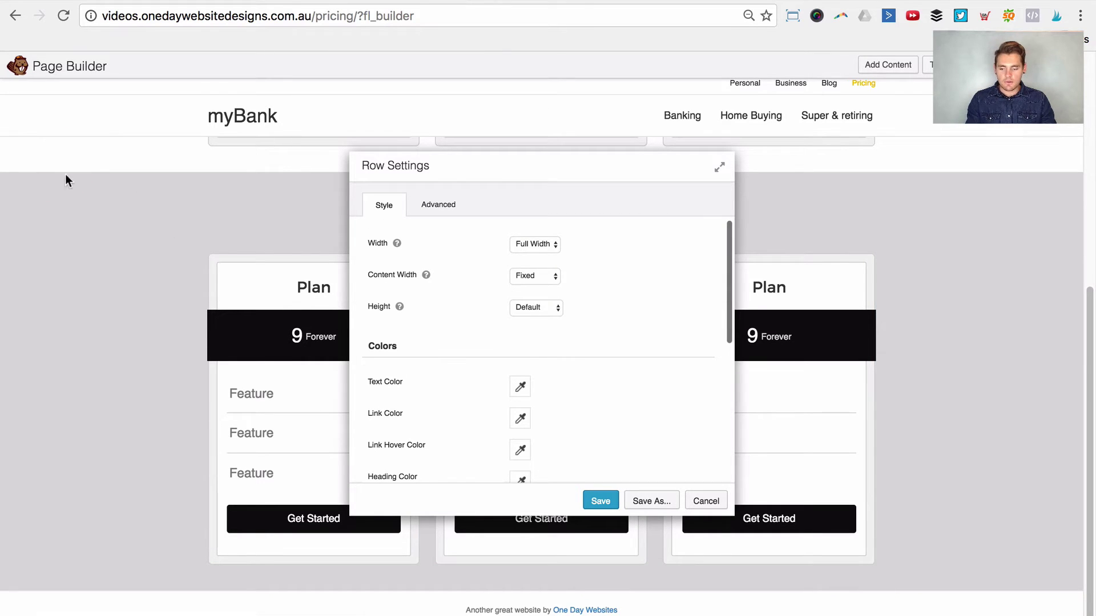
click(438, 204)
scroll(485, 388, down, 10)
mouse_move(371, 448)
click(558, 449)
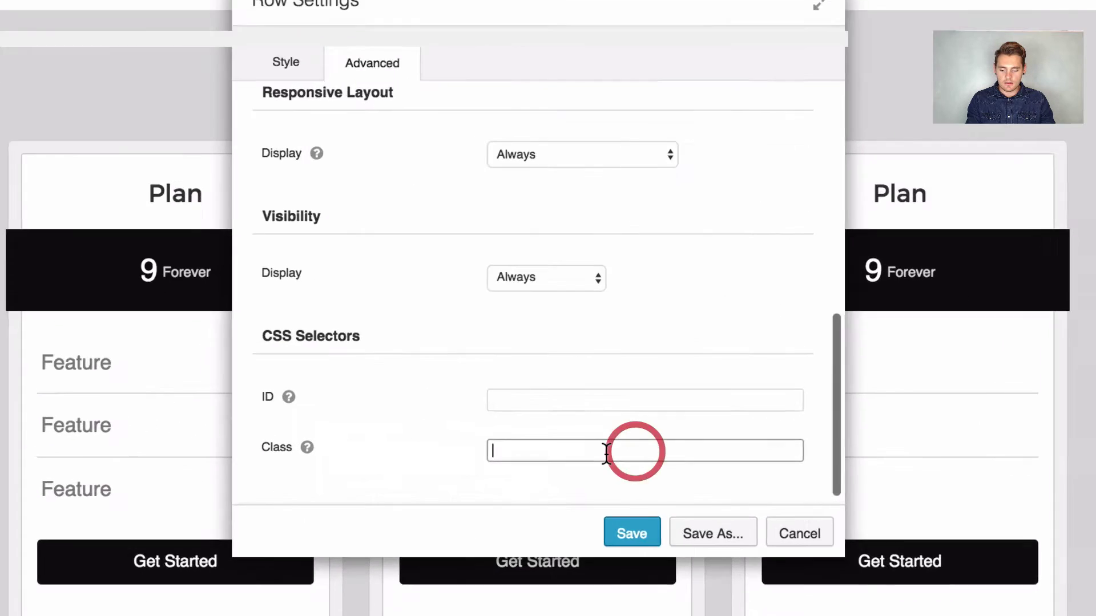
key(super+v)
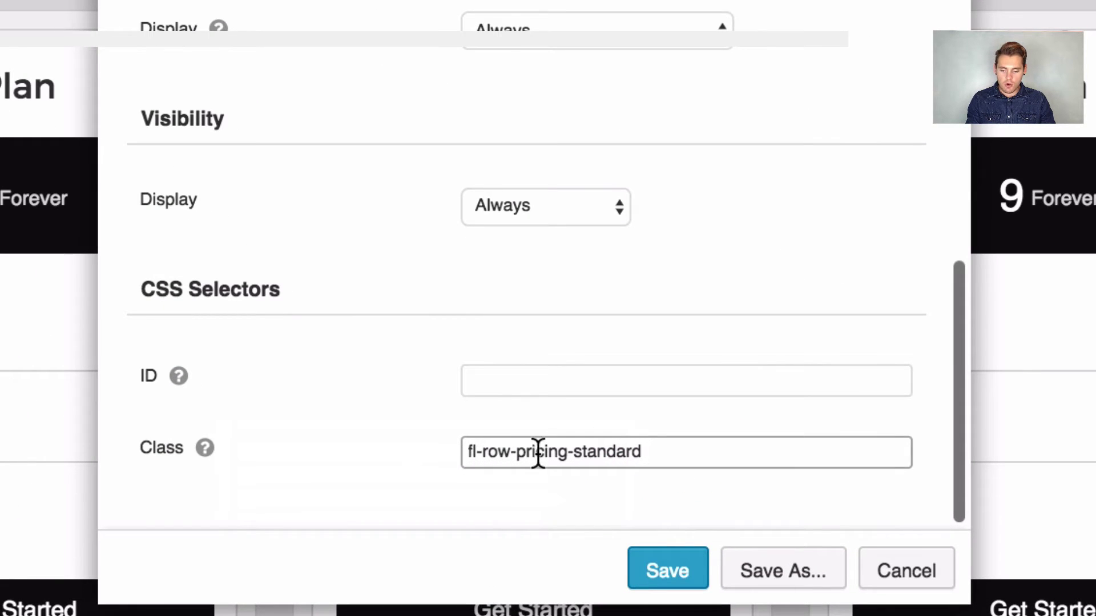
drag(570, 450, 467, 451)
triple_click(669, 451)
drag(662, 451, 569, 456)
text(partner)
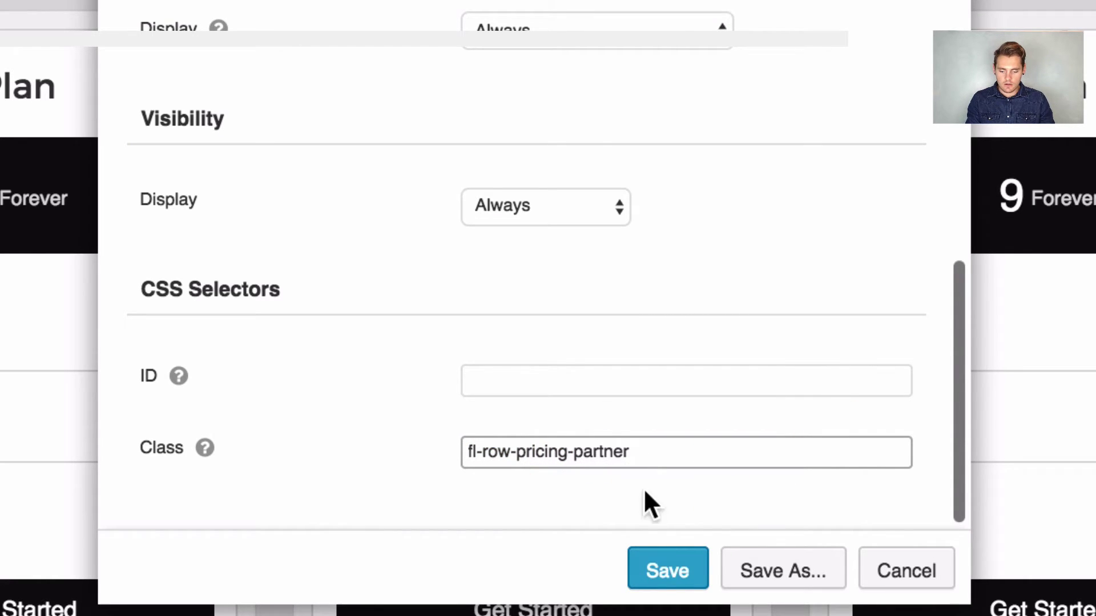
click(656, 550)
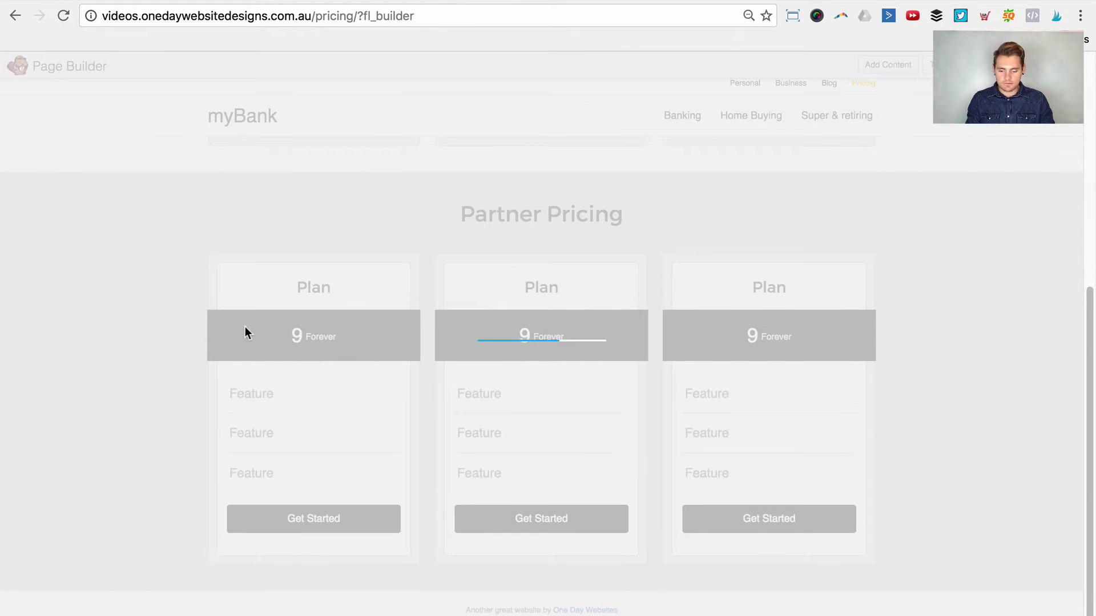
Choose Done and Publish Changes, then scroll the live Pricing page's Standard and Partner rows.
scroll(169, 290, up, 5)
scroll(140, 337, down, 1)
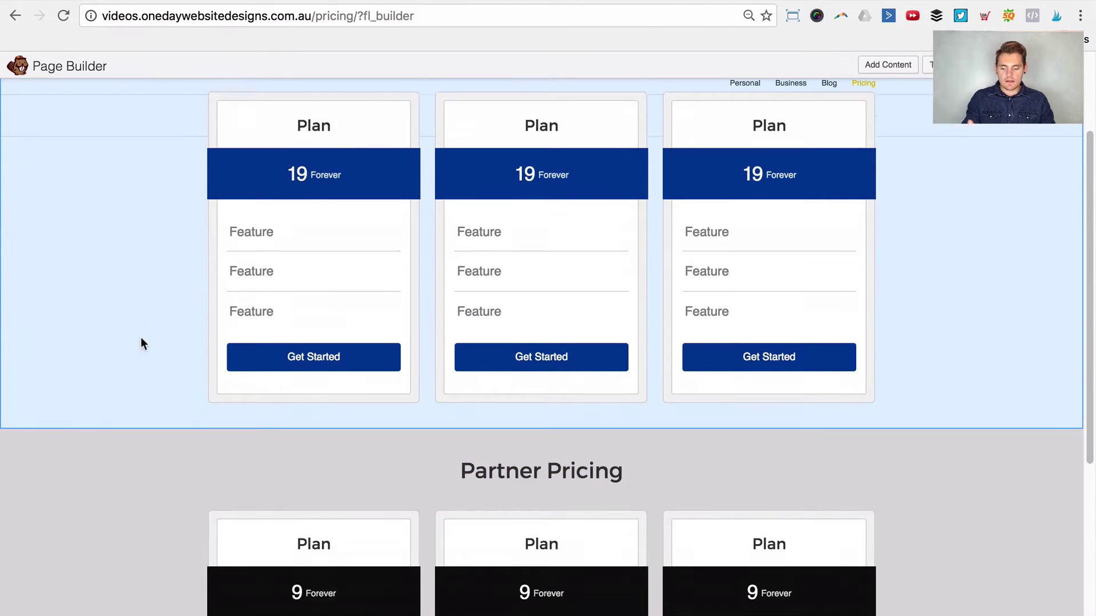
scroll(140, 337, down, 3)
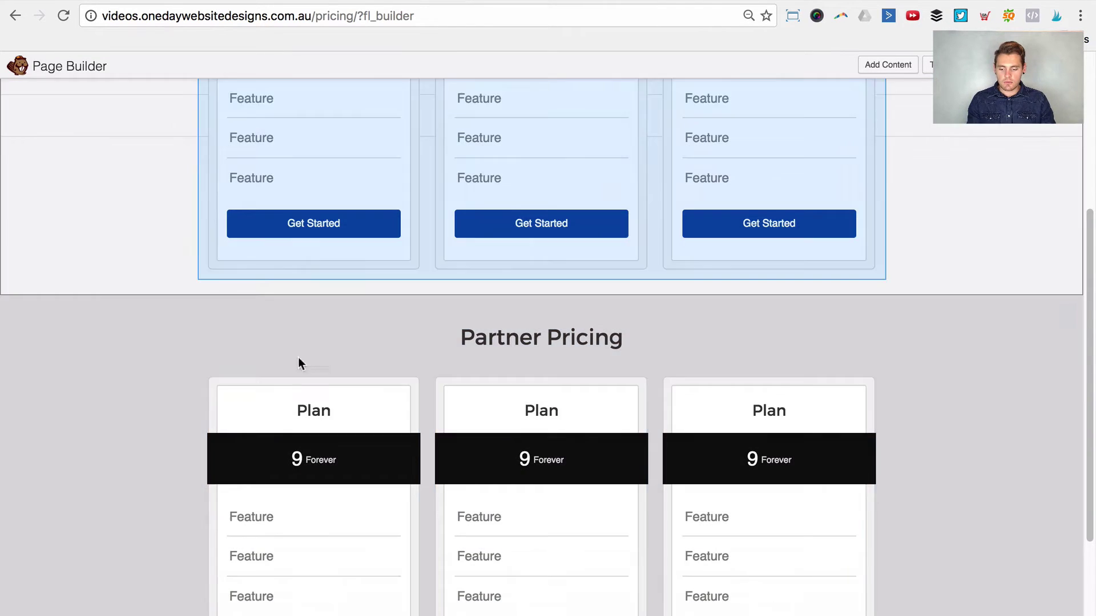
mouse_move(228, 378)
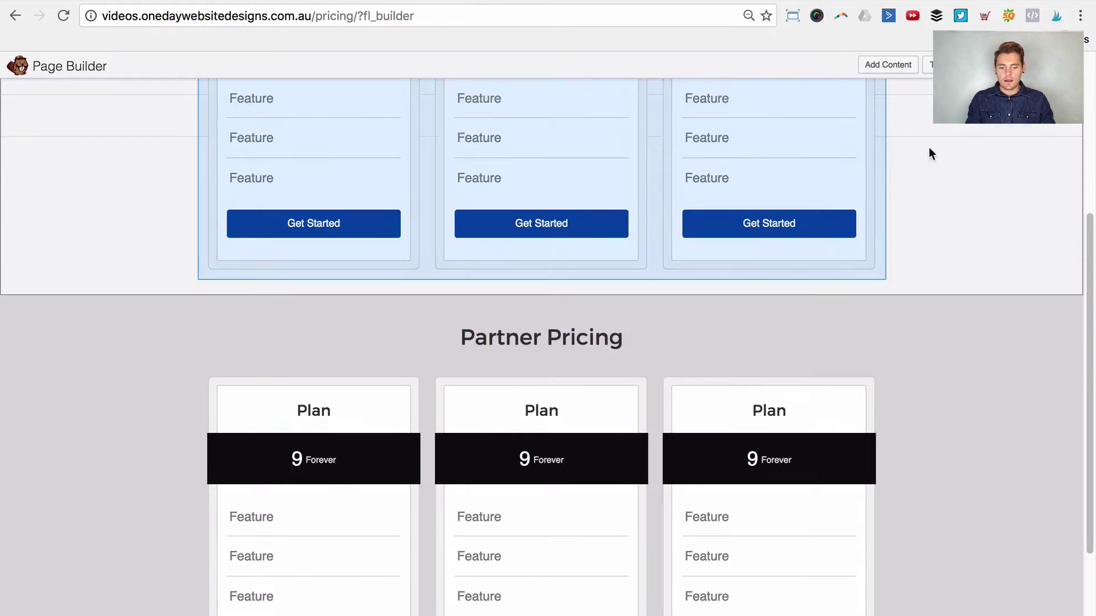
click(1061, 64)
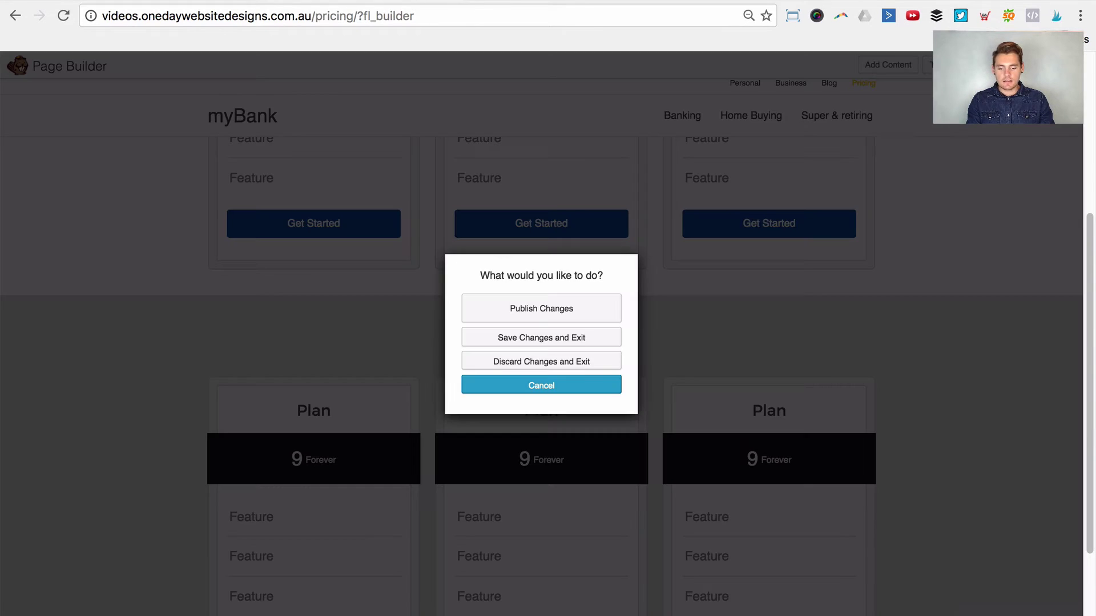
click(513, 308)
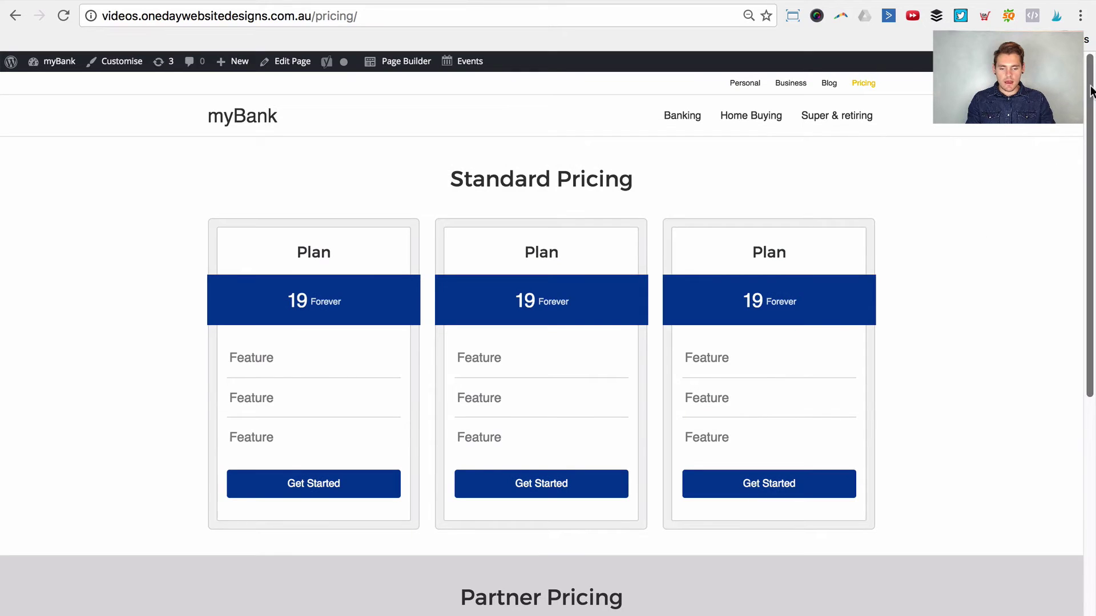
drag(1091, 82, 1085, 56)
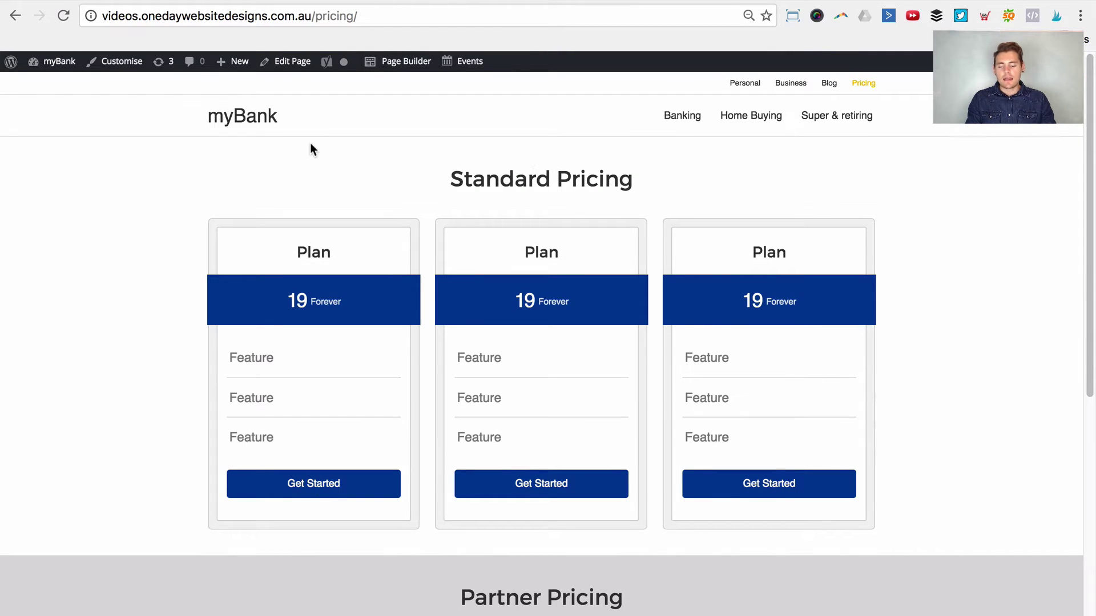
scroll(195, 406, down, 5)
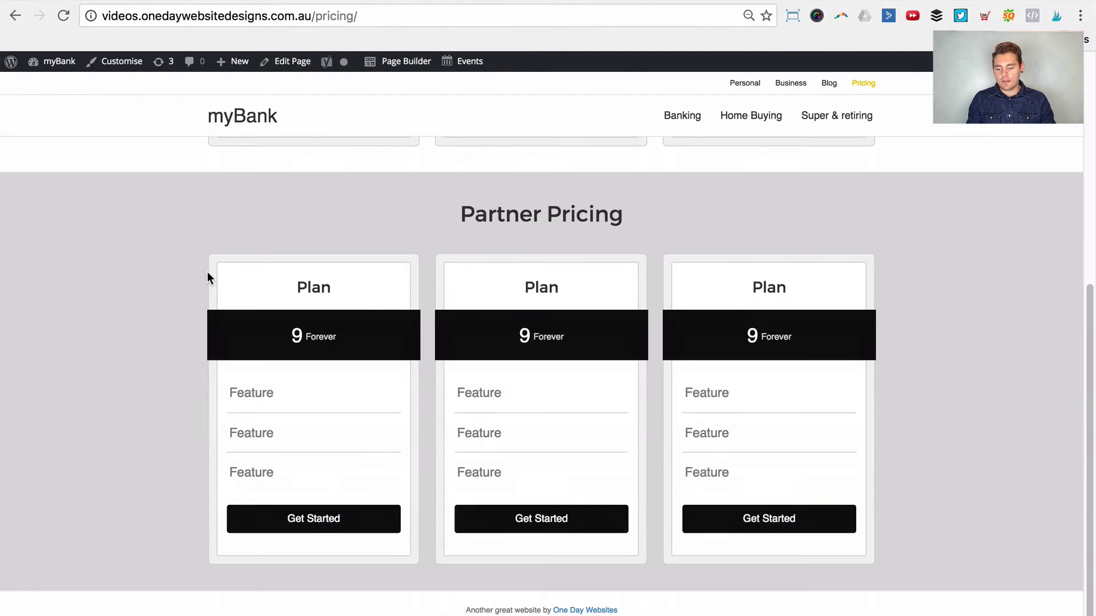
scroll(269, 254, up, 5)
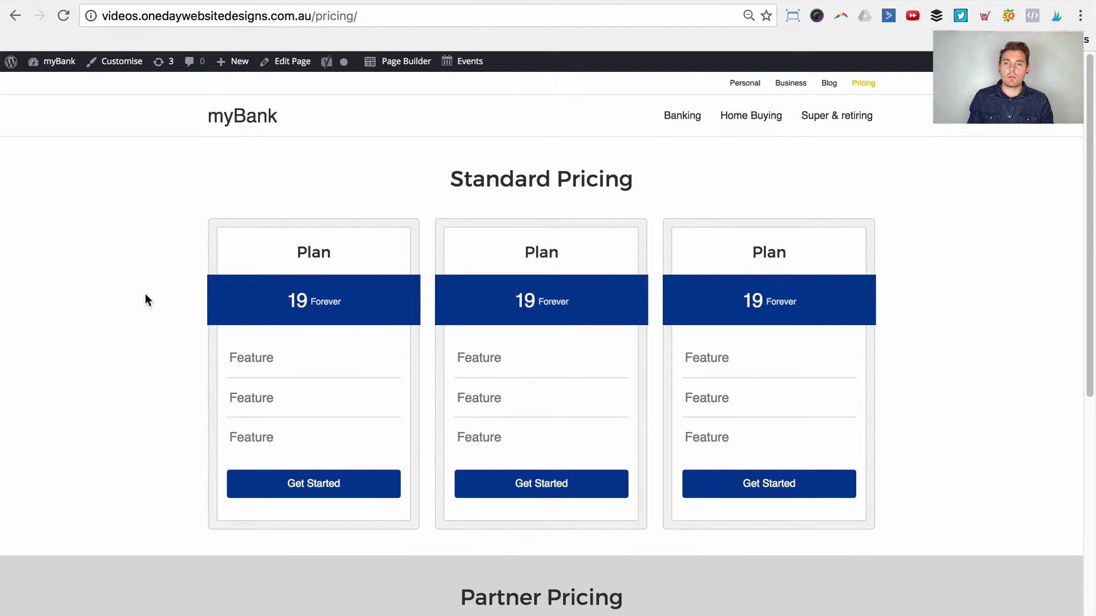
Paste the bb_body_class body_class filter on a new line after the shortcode function.
key(super+grave)
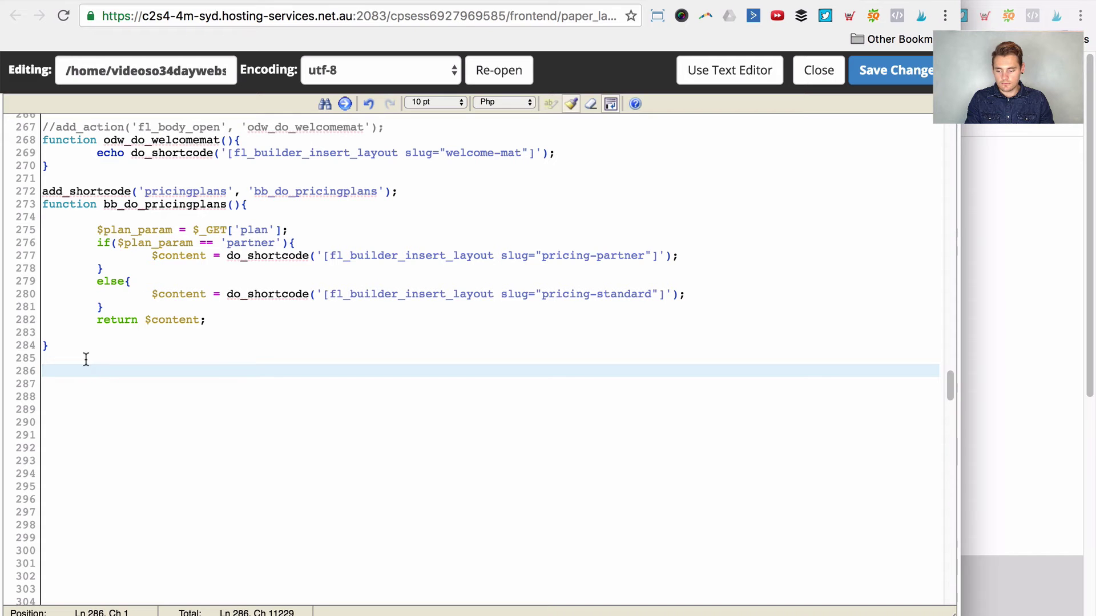
click(85, 358)
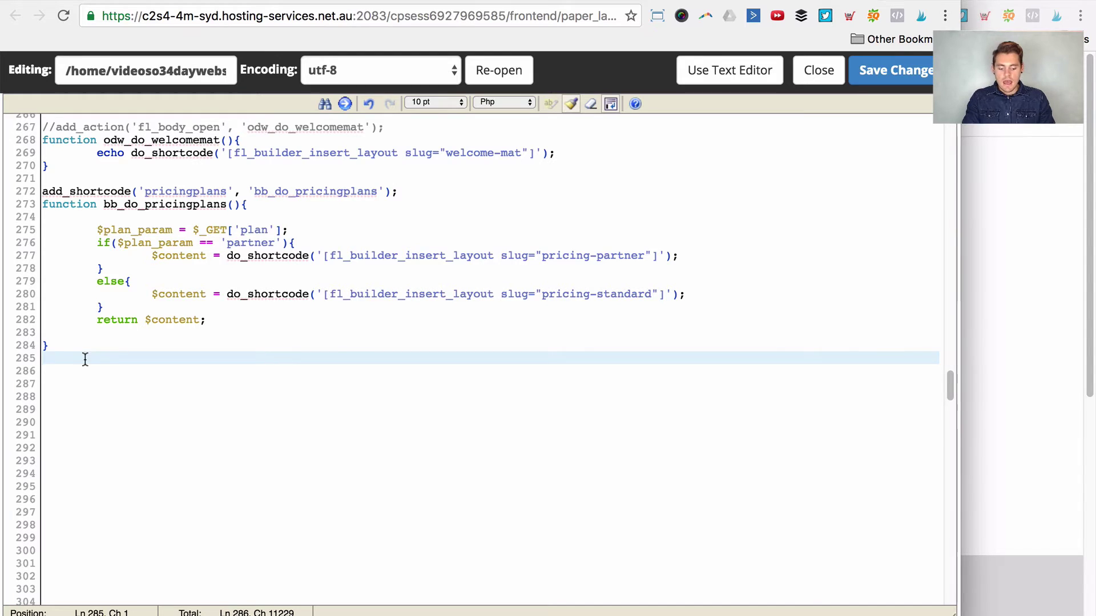
key(Return)
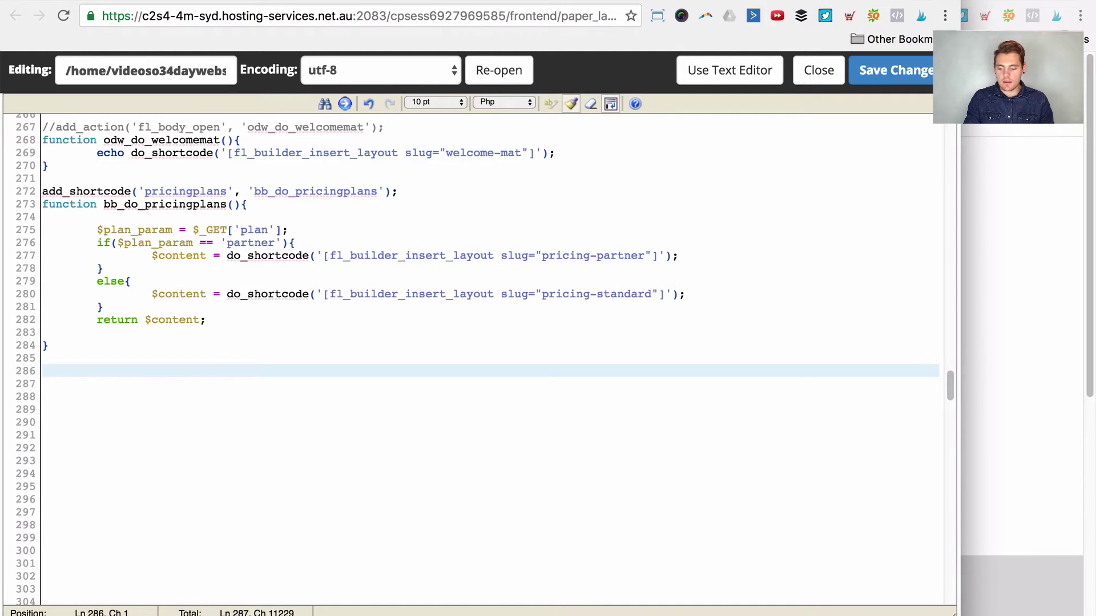
text(add_filter('body_class', 'bb_body_class'); function bb_body_class($classes) { 	if( isset($_GET['plan']) ){ 		$plan_param = $_GET['plan']; 		if($plan_param == 'partner'){ 			$classes[] .= 'pricing-partner'; 		} 	} 	else{ 		$classes[] .= 'pricing-standard'; 	} 	return $classes; })
scroll(106, 355, down, 2)
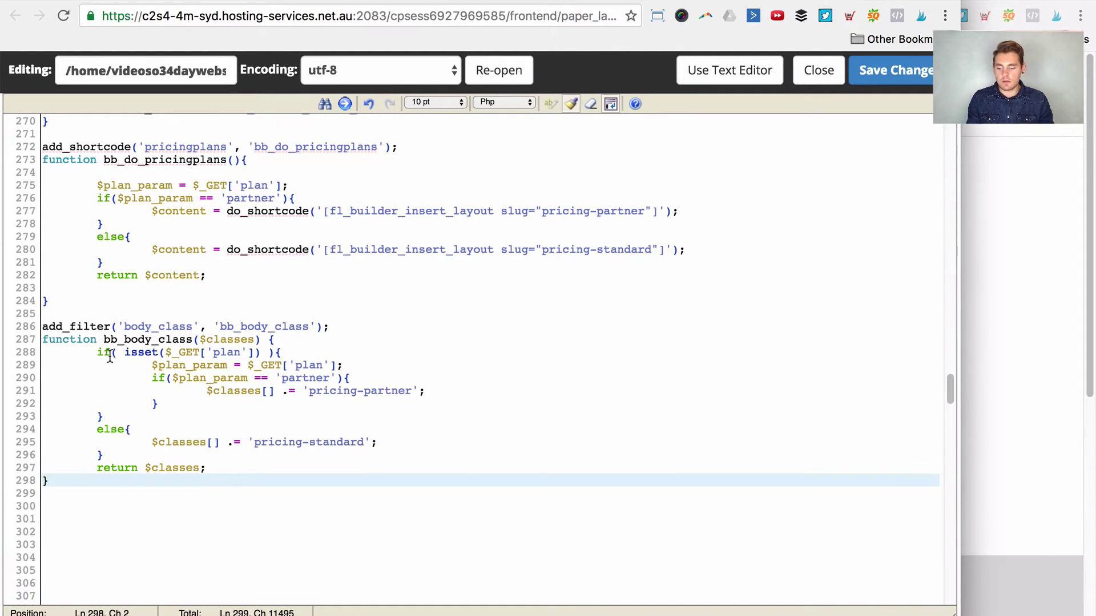
Check the pasted add_filter('body_class') call on line 286, selecting body_class.
click(77, 342)
click(52, 488)
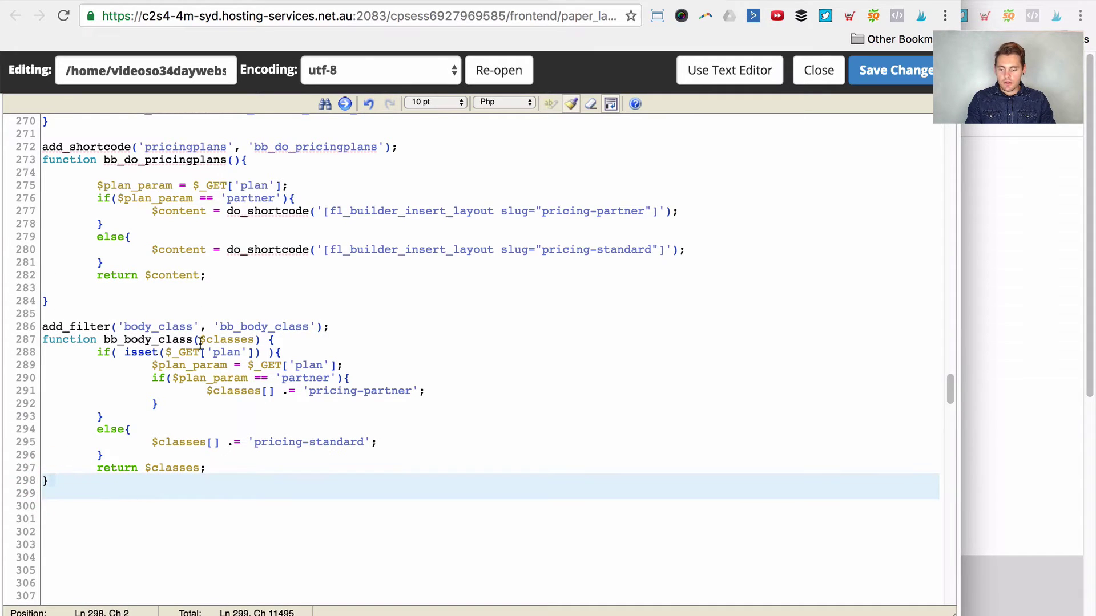
click(214, 521)
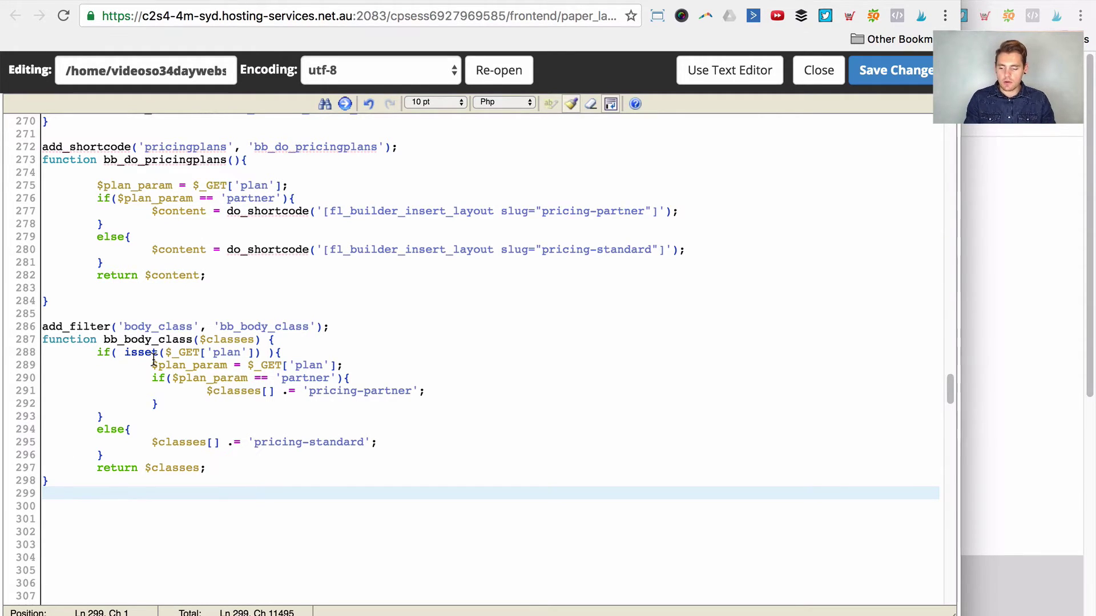
drag(42, 326, 309, 327)
click(127, 325)
click(309, 327)
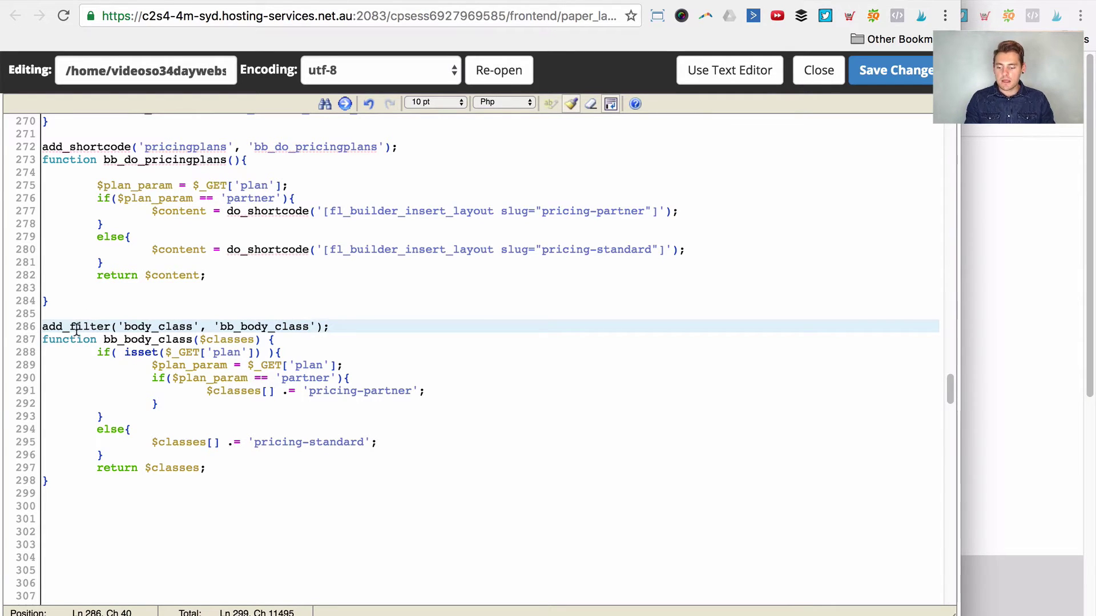
double_click(131, 327)
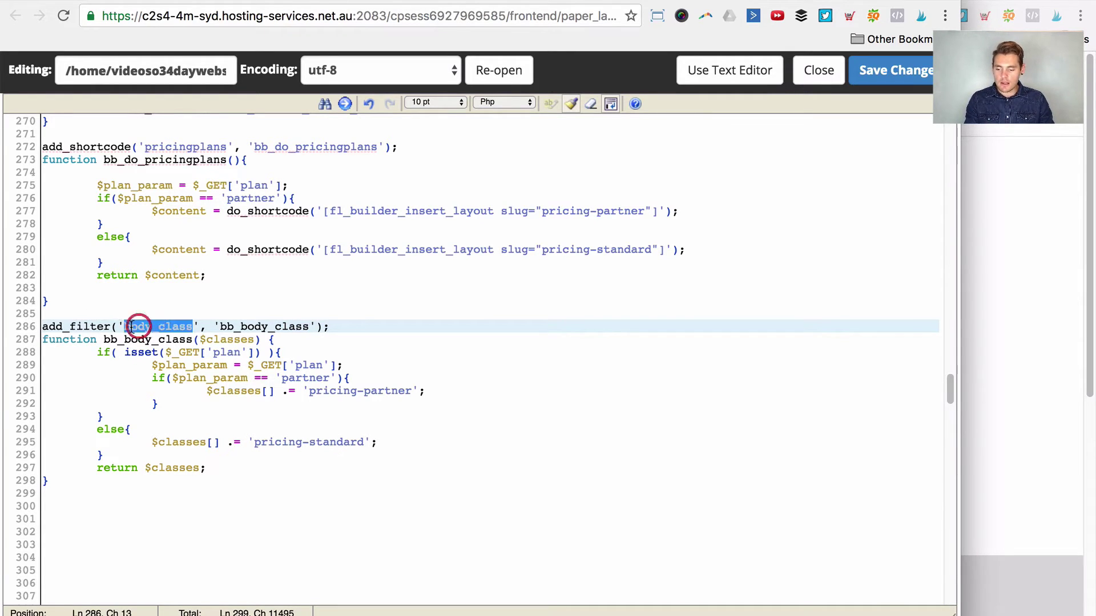